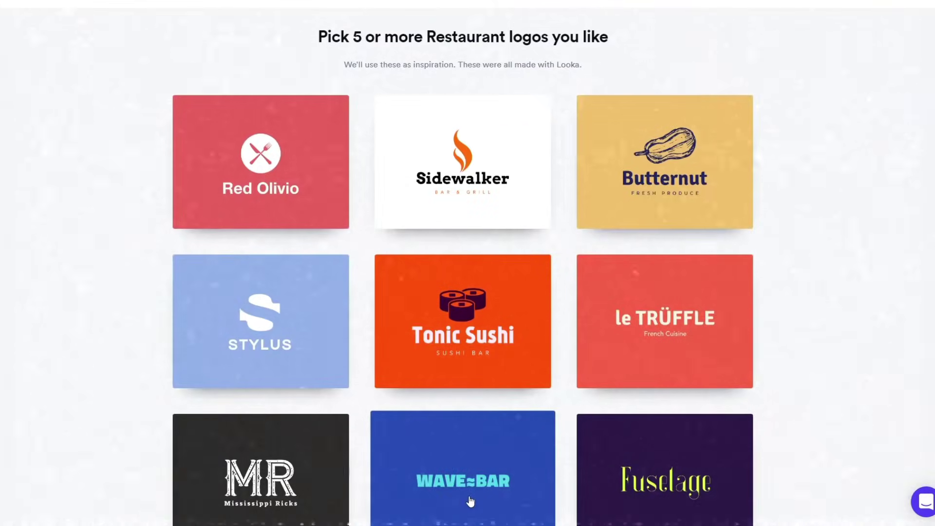
# Like the Red Olivio card on Looka's restaurant logo inspiration page.
pyautogui.click(331, 218)
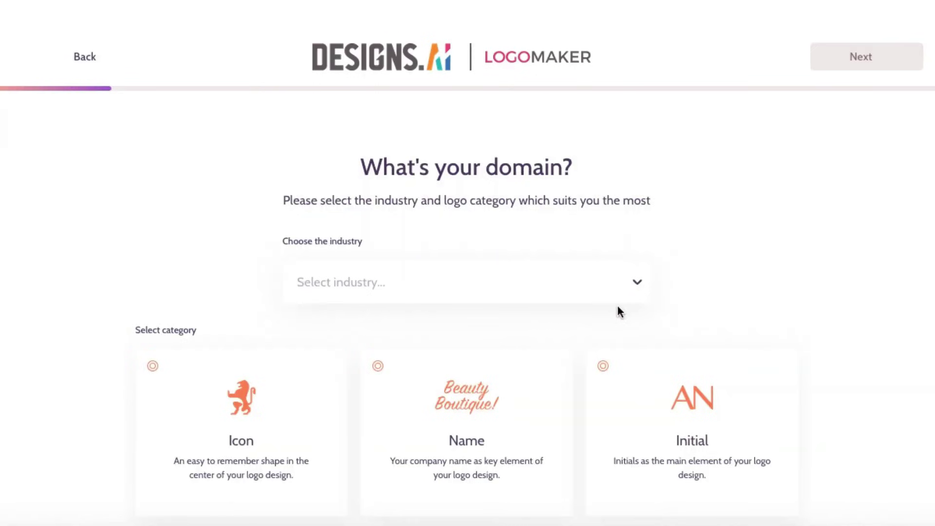
# Set the industry to Bakery, Cakes & Pastries with an Icon logo category.
pyautogui.click(325, 242)
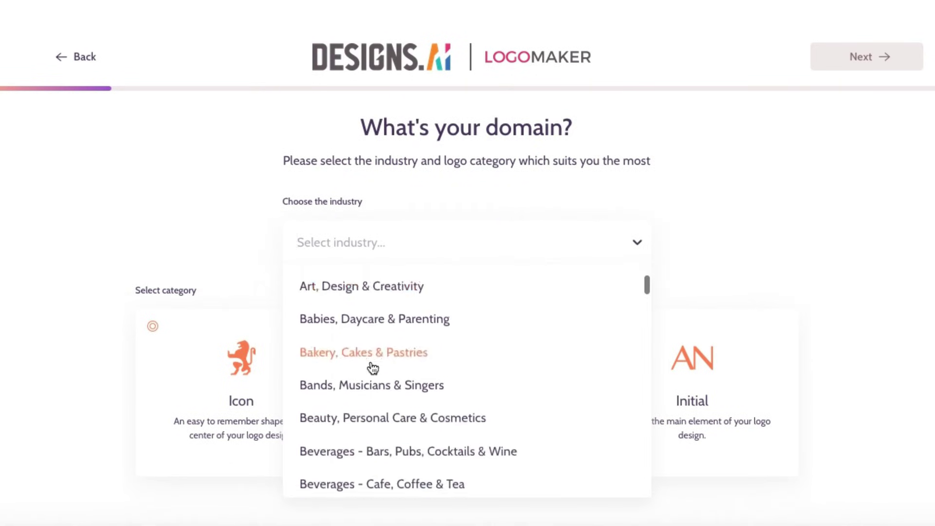
pyautogui.scroll(-3, 358, 361)
pyautogui.scroll(2, 378, 303)
pyautogui.click(378, 303)
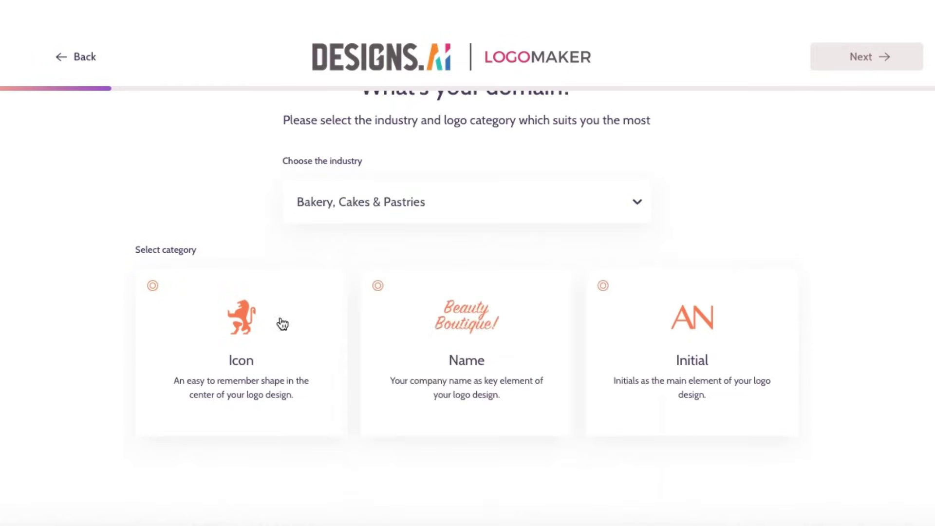
pyautogui.click(295, 314)
pyautogui.click(834, 55)
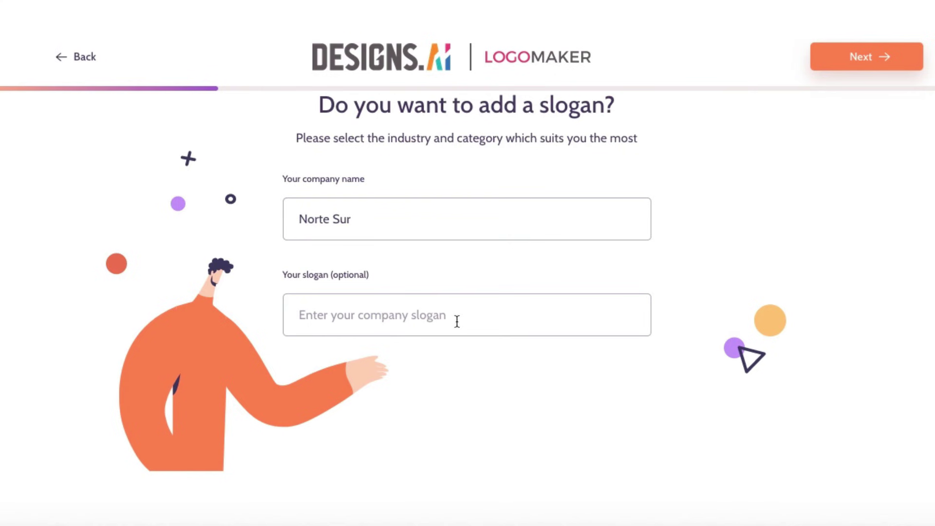
pyautogui.click(874, 71)
pyautogui.scroll(-3, 879, 226)
pyautogui.scroll(-3, 879, 226)
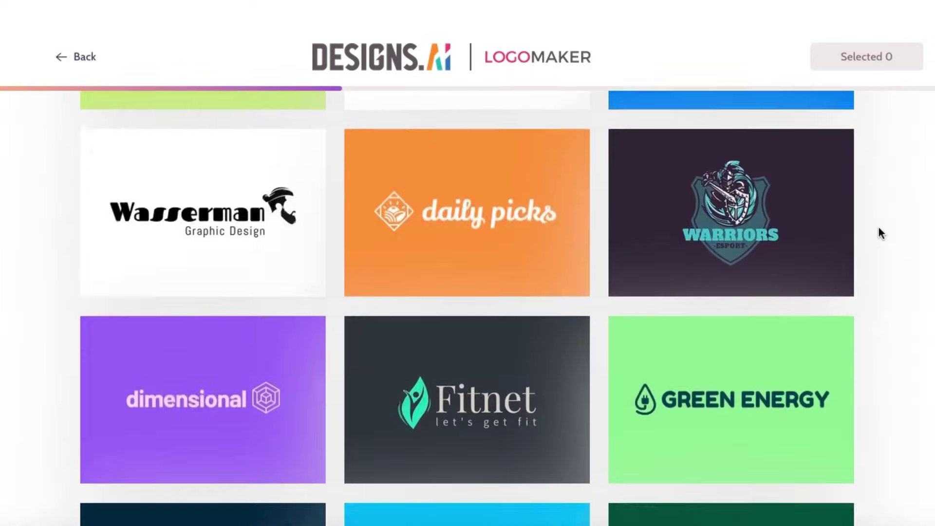
pyautogui.scroll(-3, 879, 226)
pyautogui.scroll(5, 879, 233)
pyautogui.scroll(3, 879, 233)
pyautogui.scroll(-3, 566, 367)
pyautogui.scroll(-3, 569, 366)
pyautogui.scroll(-3, 569, 366)
pyautogui.scroll(-1, 521, 314)
pyautogui.scroll(-2, 511, 314)
pyautogui.scroll(5, 502, 351)
pyautogui.scroll(-1, 493, 176)
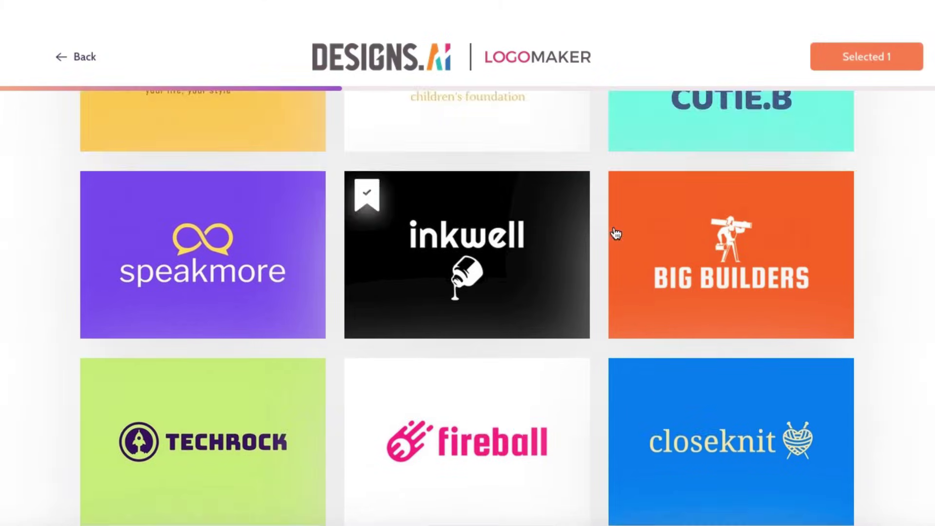
pyautogui.scroll(-3, 578, 255)
# Like Daily Picks, Fitnet and Green Energy, confirming four selected example logos.
pyautogui.click(543, 275)
pyautogui.scroll(-2, 536, 292)
pyautogui.click(528, 308)
pyautogui.scroll(-2, 584, 292)
pyautogui.click(736, 236)
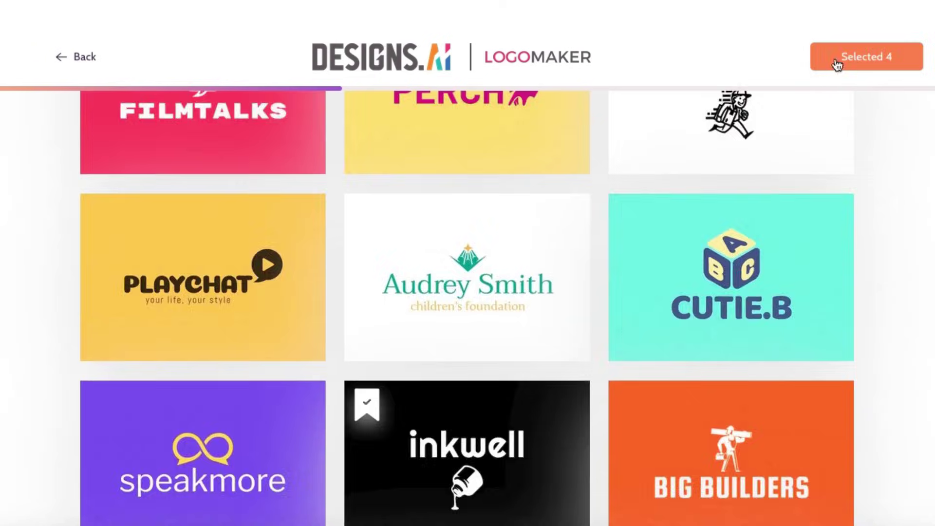
pyautogui.click(852, 56)
pyautogui.scroll(-2, 779, 401)
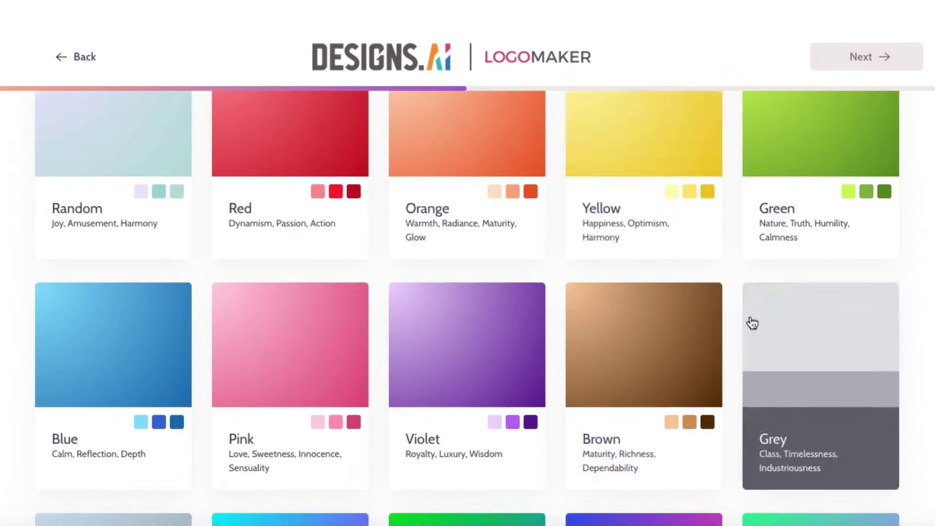
pyautogui.scroll(-6, 796, 365)
pyautogui.scroll(-2, 167, 275)
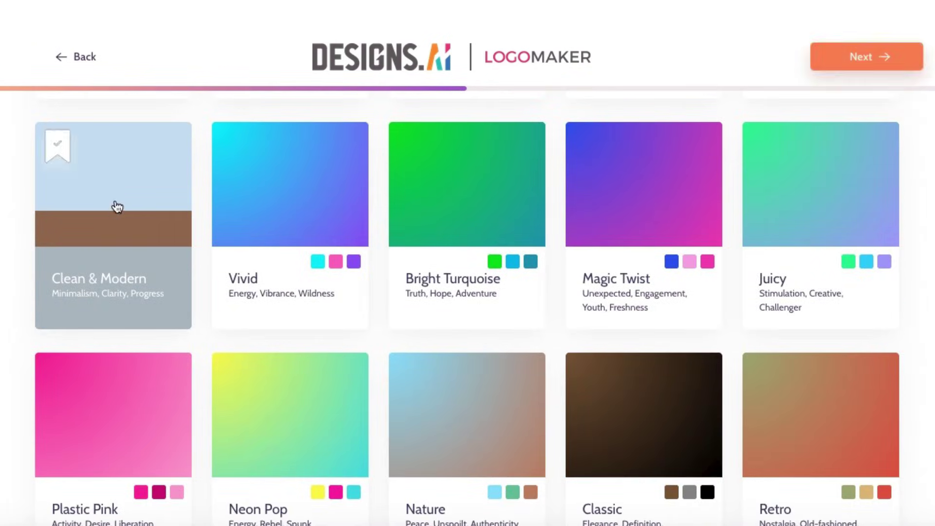
# Confirm the Clean & Modern tone and browse bread, cupcake, bakeshop, pastry and All symbols.
pyautogui.click(866, 57)
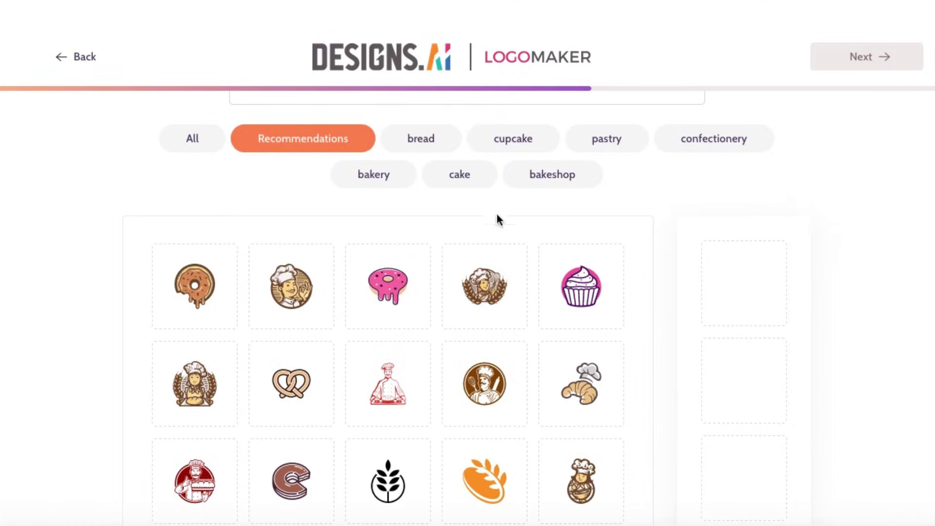
pyautogui.click(422, 138)
pyautogui.click(519, 145)
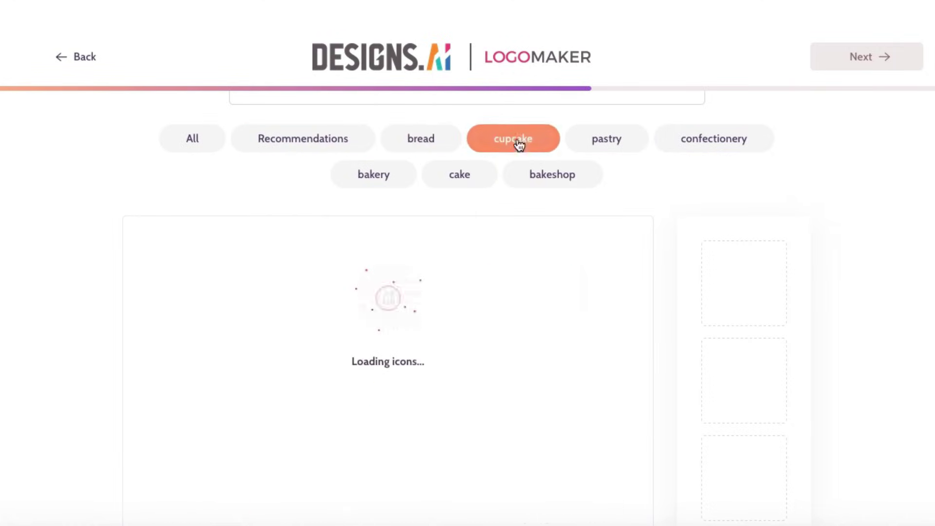
pyautogui.click(582, 189)
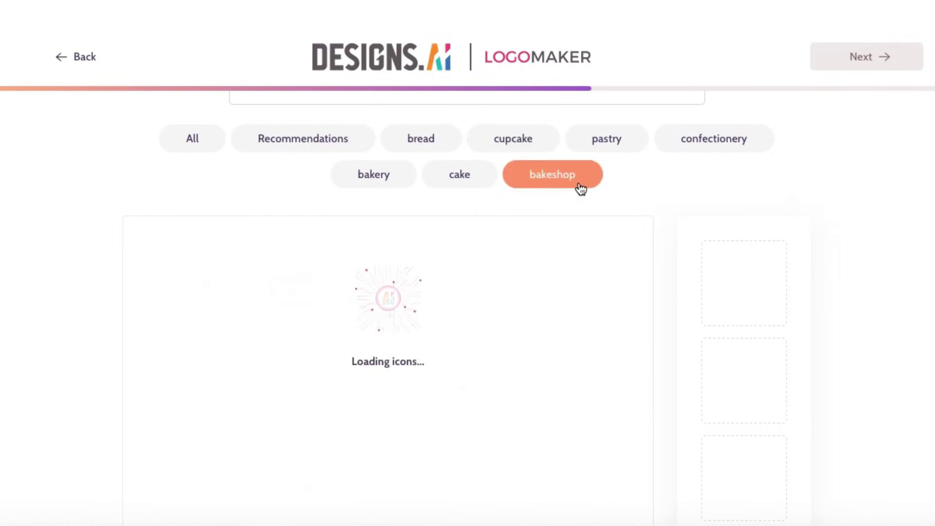
pyautogui.click(621, 139)
pyautogui.scroll(3, 194, 261)
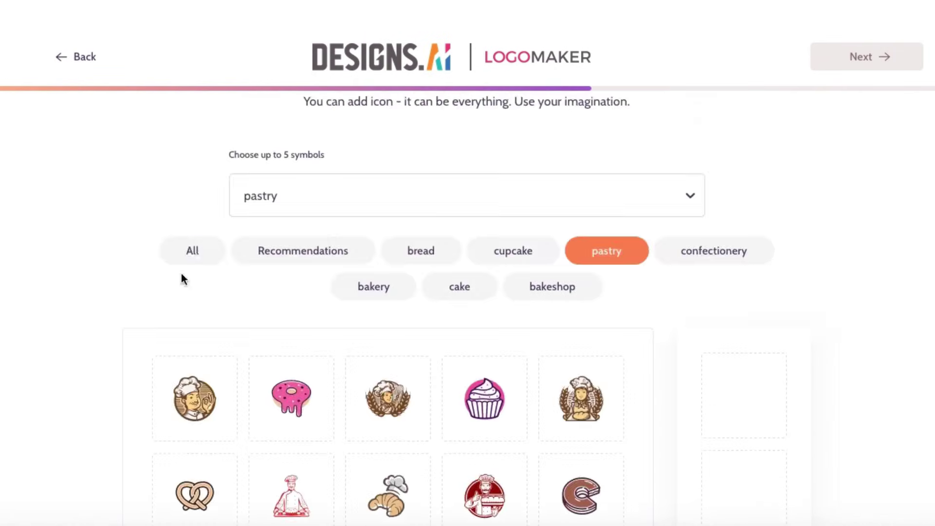
pyautogui.click(194, 256)
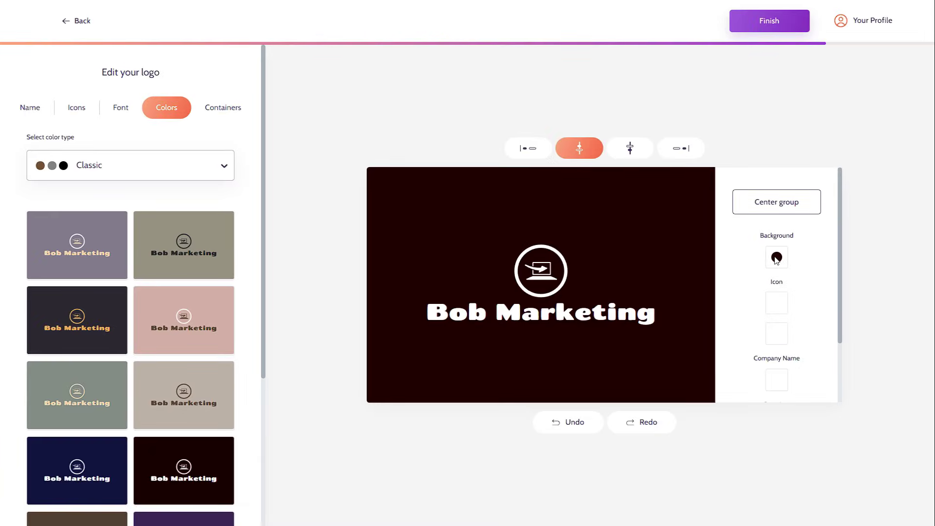
# Set the Bob Marketing background to dark maroon and preview the font type options.
pyautogui.click(777, 259)
pyautogui.click(748, 235)
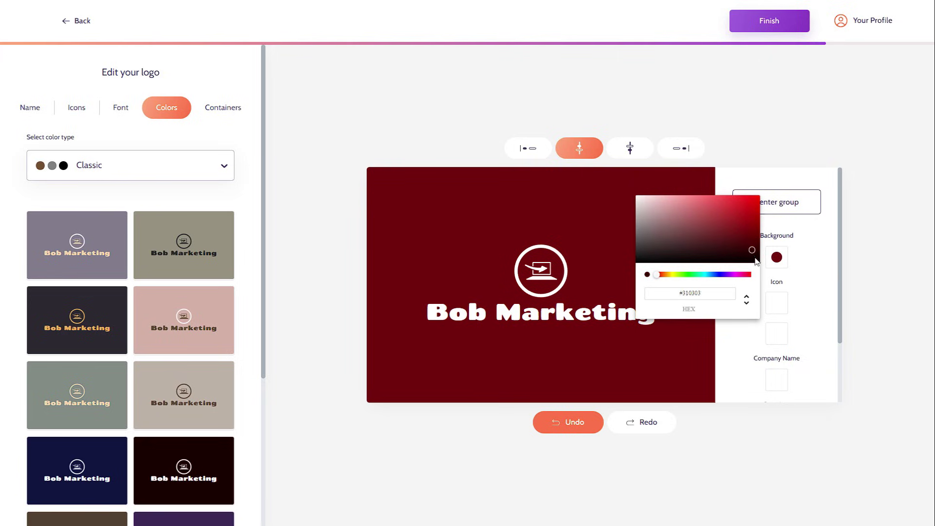
pyautogui.moveTo(757, 267)
pyautogui.mouseDown()
pyautogui.moveTo(664, 219)
pyautogui.moveTo(766, 212)
pyautogui.moveTo(753, 254)
pyautogui.moveTo(724, 230)
pyautogui.moveTo(715, 249)
pyautogui.mouseUp()
pyautogui.click(833, 288)
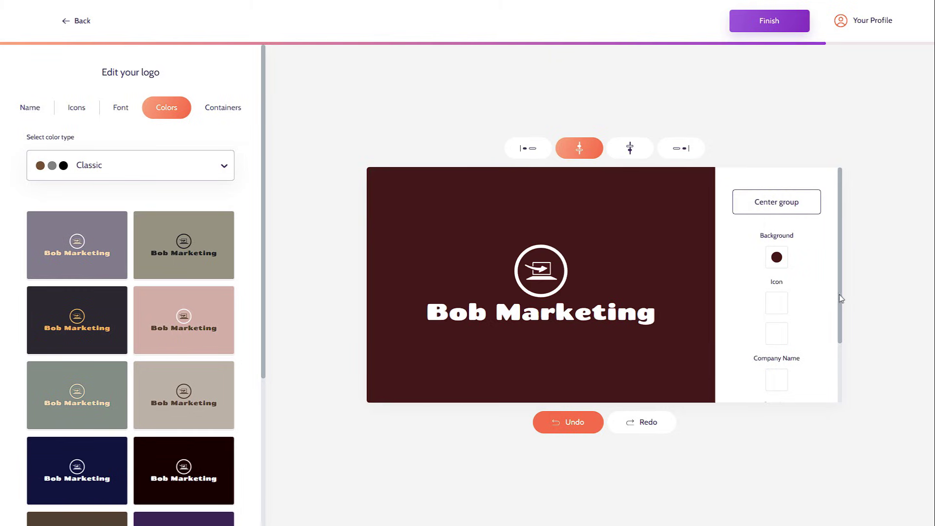
pyautogui.scroll(-1, 845, 324)
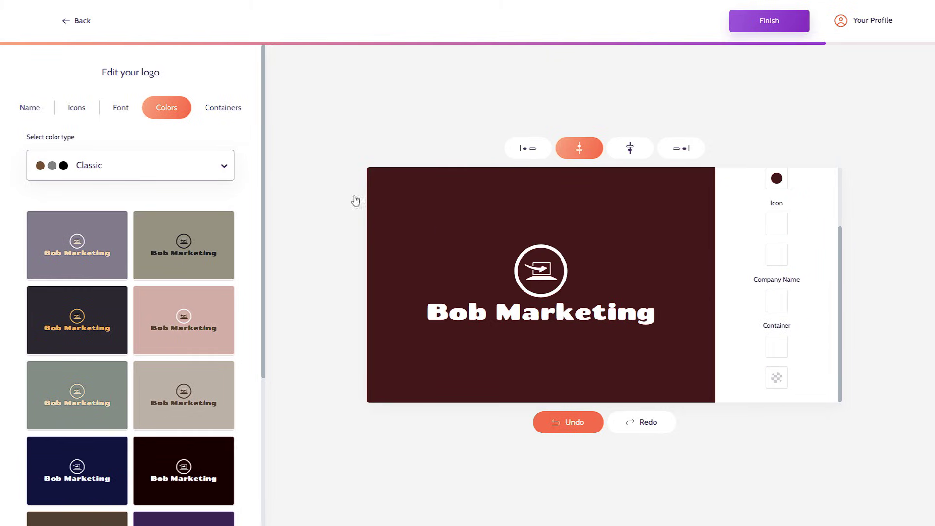
pyautogui.click(121, 112)
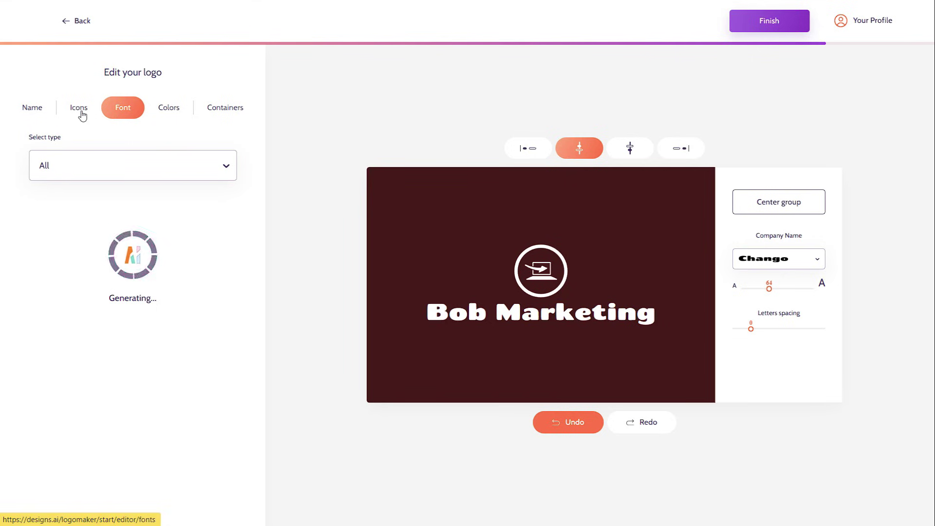
pyautogui.scroll(-1, 230, 259)
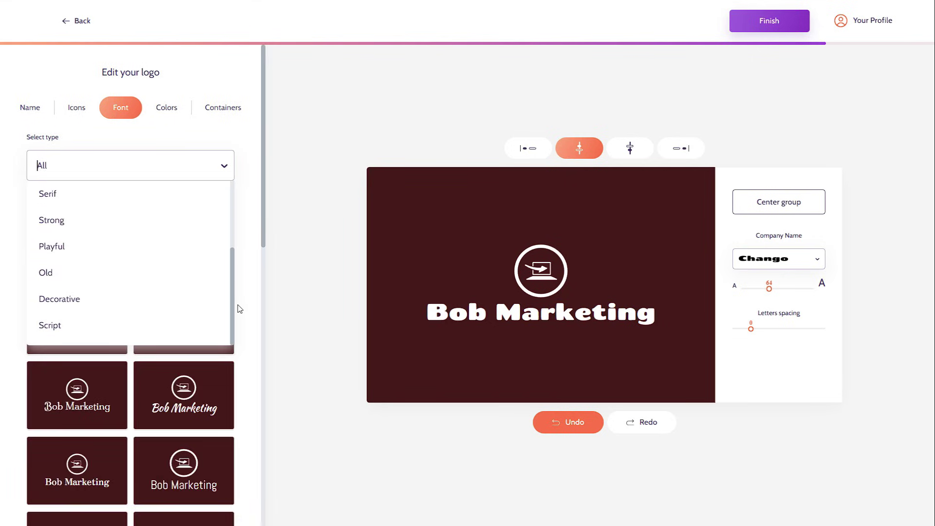
pyautogui.click(248, 262)
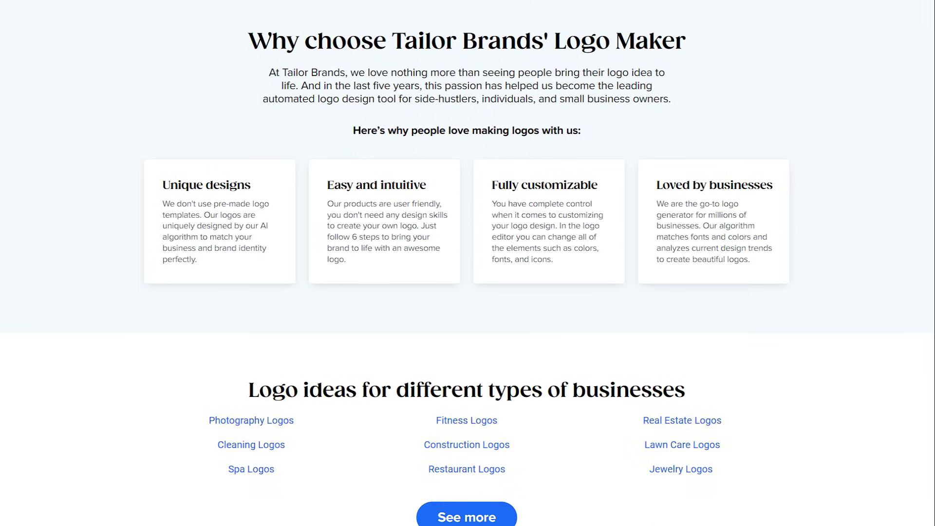
pyautogui.write('Bob Marketing')
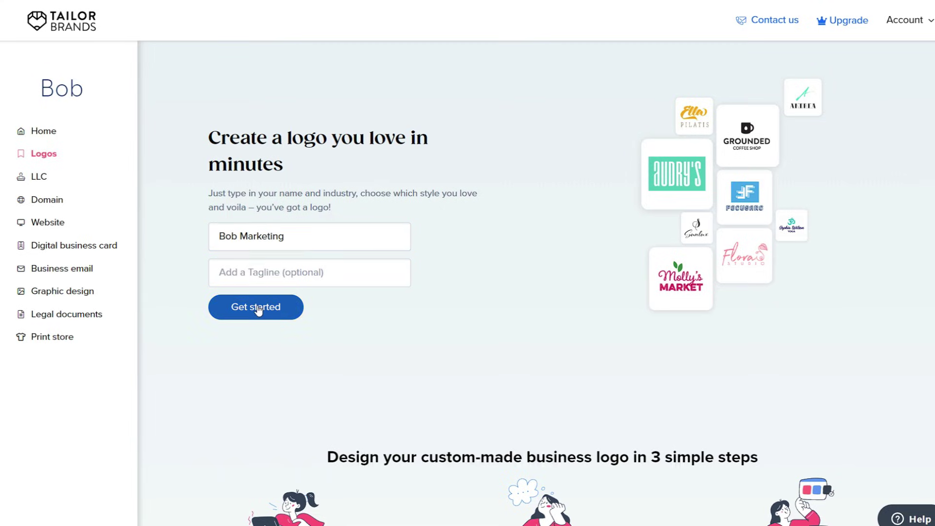
# Start Tailor Brands' wizard with Marketing as the industry and an icon-based logo type.
pyautogui.click(256, 307)
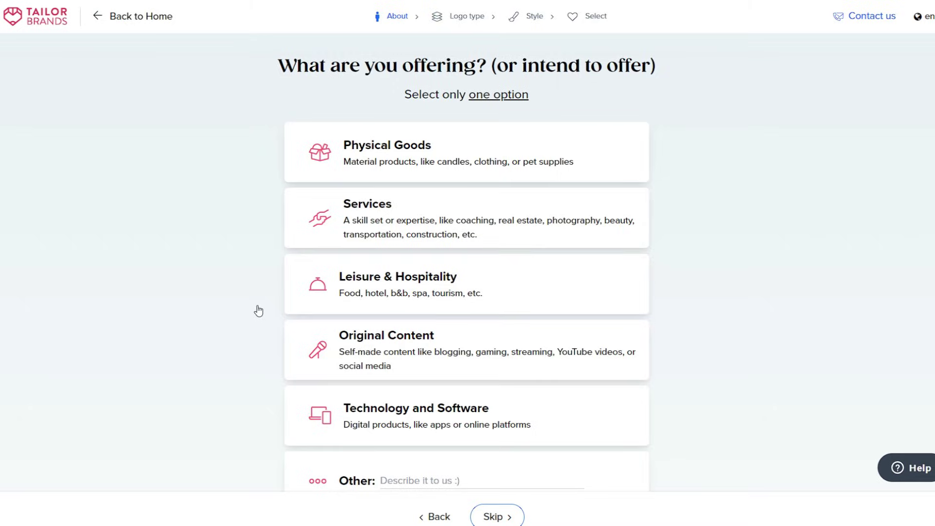
pyautogui.click(505, 519)
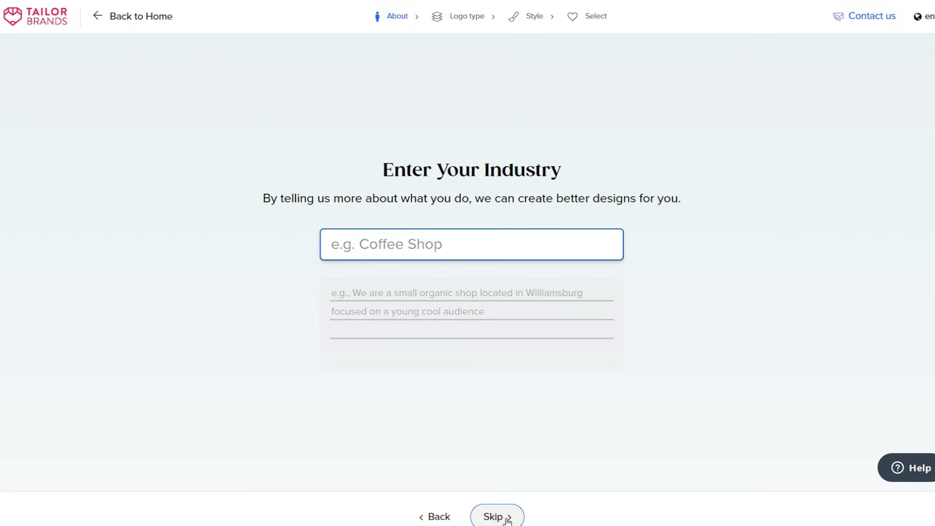
pyautogui.write('Mar')
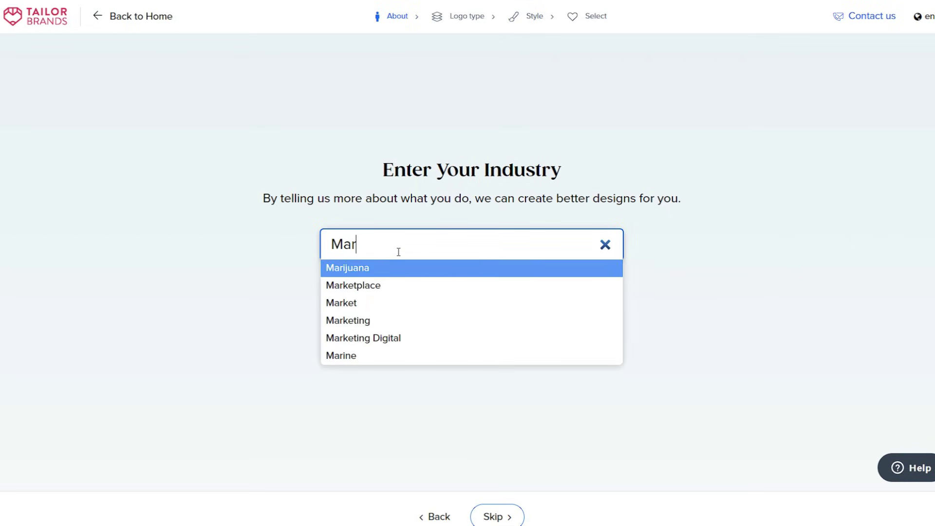
pyautogui.click(376, 320)
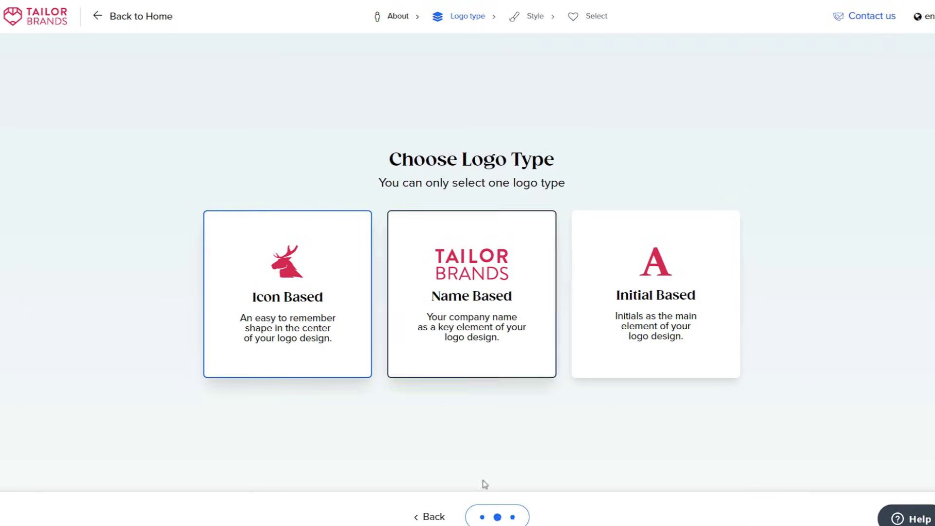
pyautogui.click(293, 307)
# Pick three searched Laptop icons and the Smoother, Texture and Bolder font styles.
pyautogui.click(422, 342)
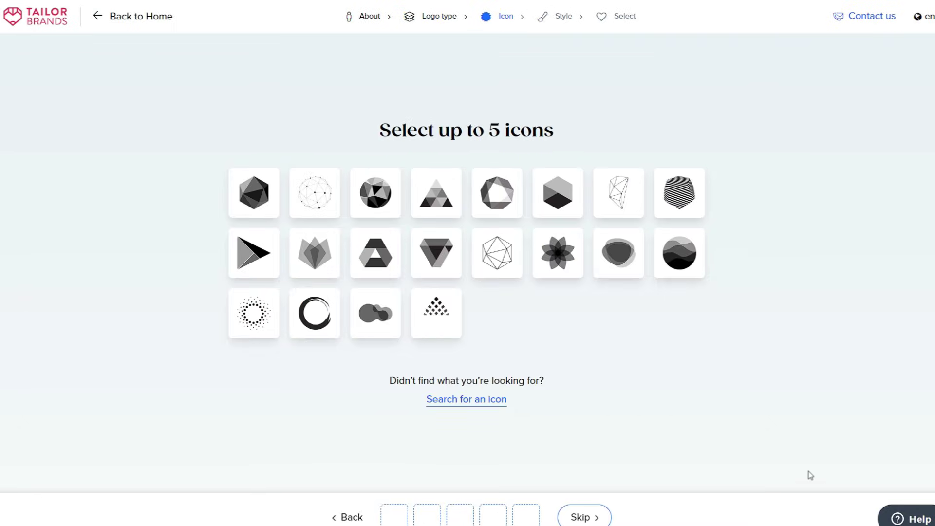
pyautogui.click(473, 398)
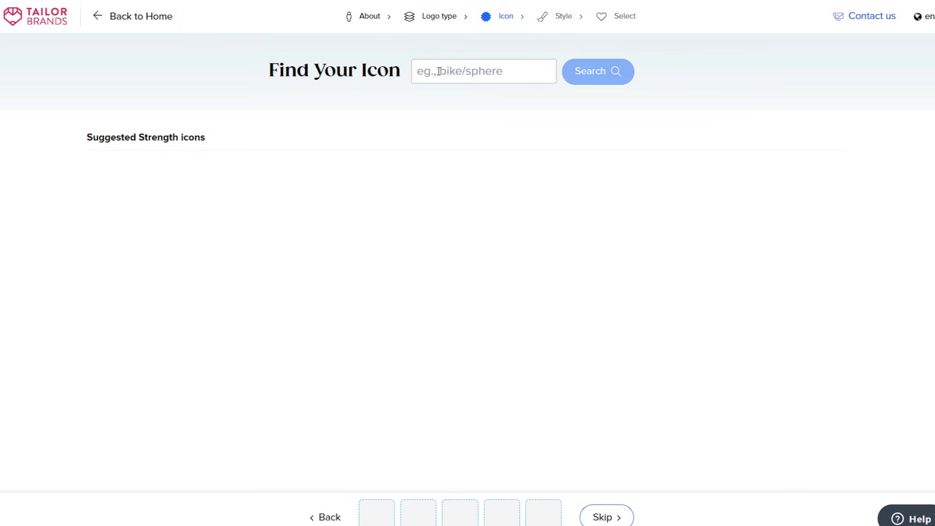
pyautogui.write('Laptop')
pyautogui.press('Return')
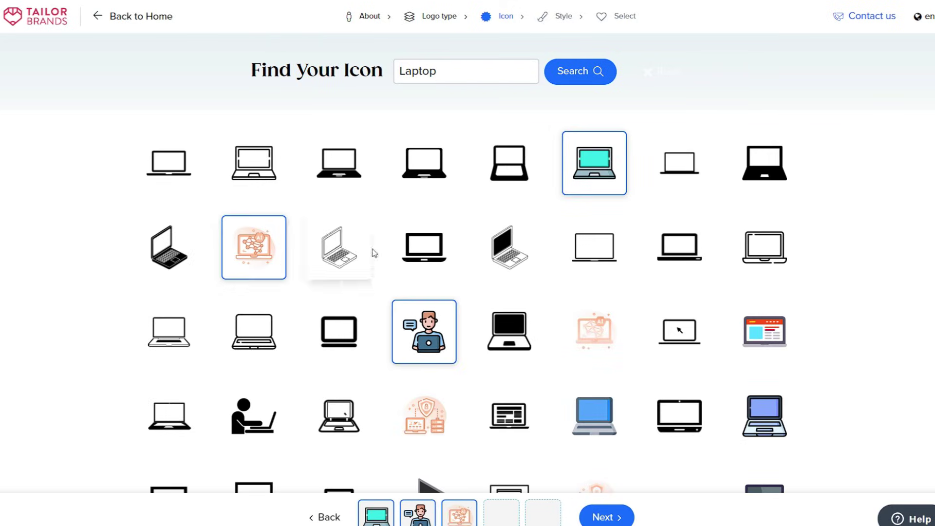
pyautogui.click(612, 518)
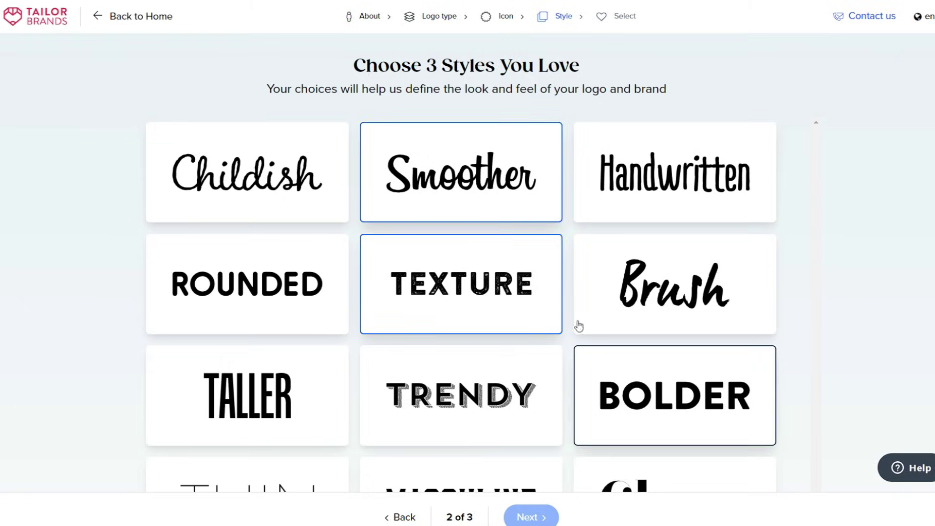
pyautogui.click(622, 381)
pyautogui.click(534, 518)
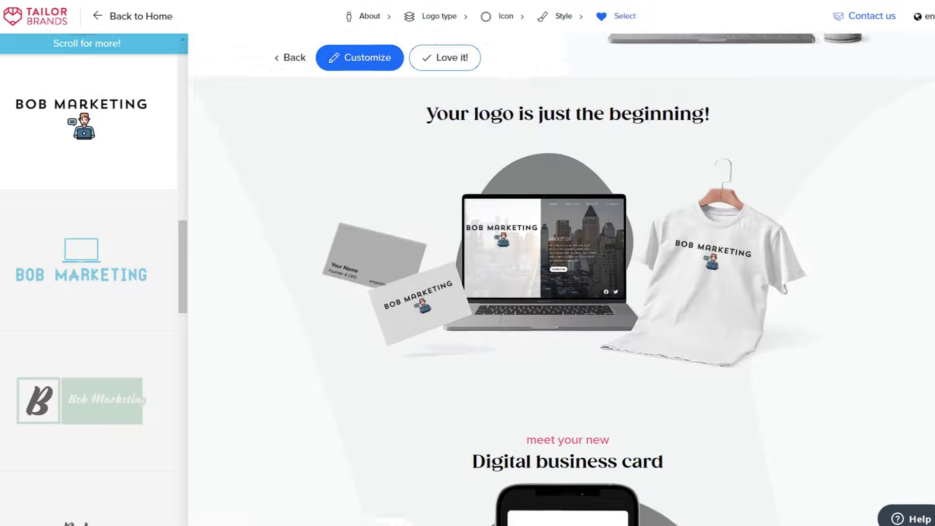
pyautogui.scroll(-2, 537, 522)
pyautogui.scroll(-2, 566, 293)
pyautogui.scroll(-2, 566, 292)
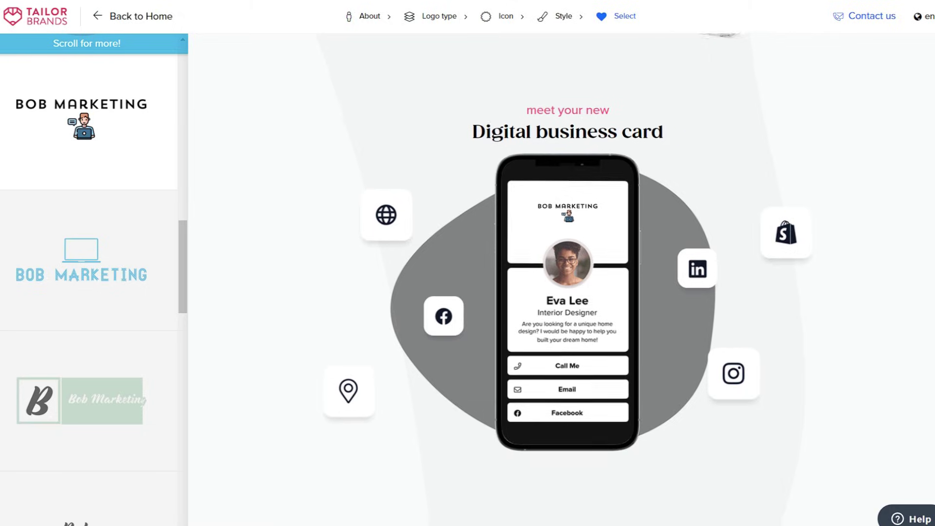
pyautogui.scroll(-2, 568, 292)
pyautogui.scroll(-2, 569, 293)
pyautogui.scroll(-1, 567, 292)
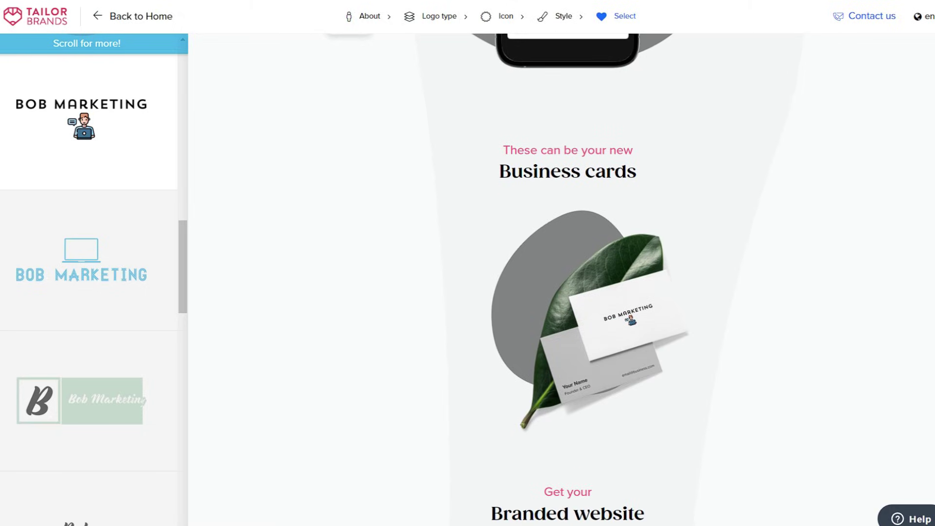
pyautogui.scroll(-1, 567, 292)
pyautogui.scroll(-2, 568, 292)
pyautogui.scroll(-1, 568, 293)
pyautogui.scroll(-1, 567, 293)
pyautogui.scroll(-2, 568, 292)
pyautogui.scroll(-1, 568, 292)
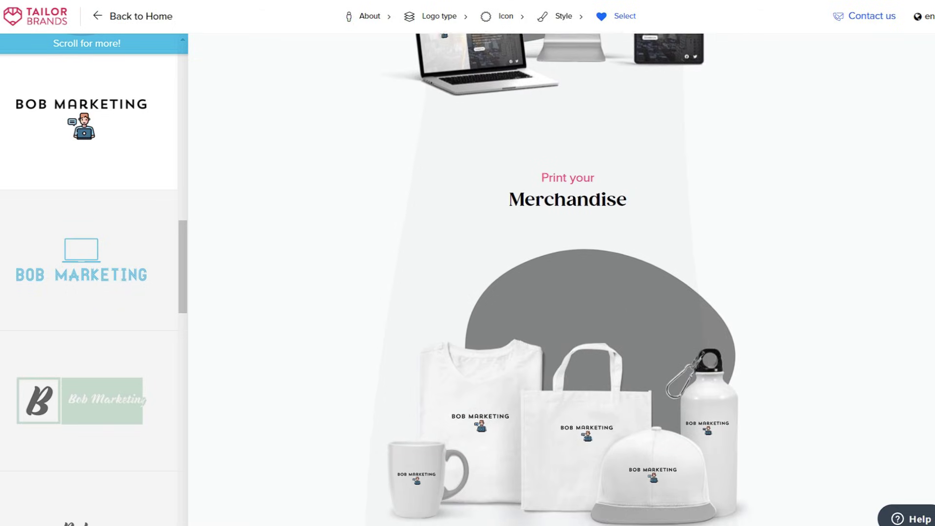
pyautogui.scroll(-1, 568, 293)
pyautogui.scroll(-1, 568, 293)
pyautogui.scroll(-2, 567, 292)
pyautogui.scroll(-1, 568, 293)
pyautogui.scroll(-1, 568, 292)
pyautogui.scroll(-1, 568, 293)
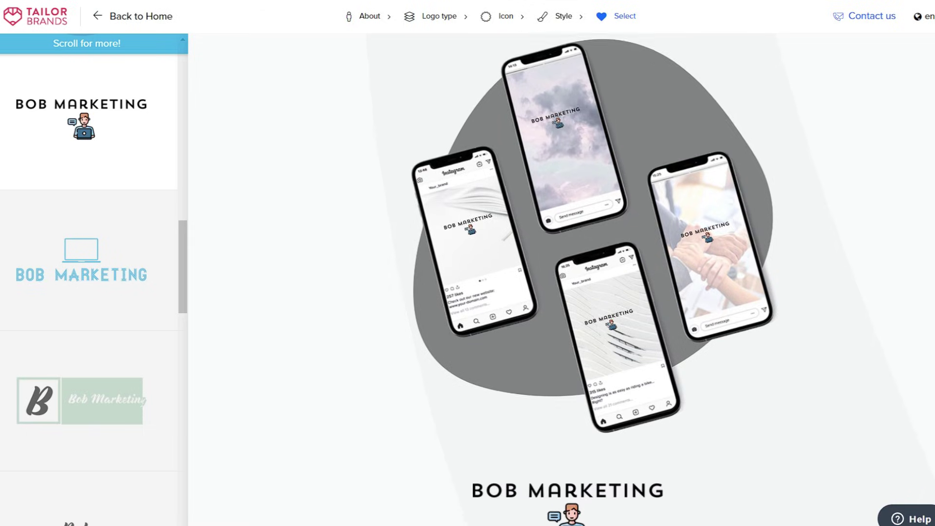
pyautogui.scroll(-1, 567, 293)
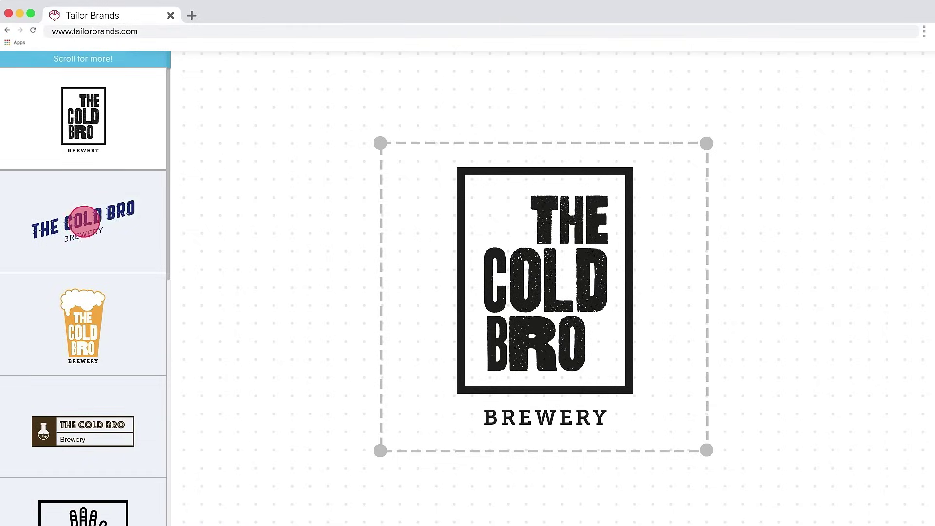
# Load the second thumbnail, the blue slanted THE COLD BRO Brewery logo, onto the canvas.
pyautogui.click(82, 222)
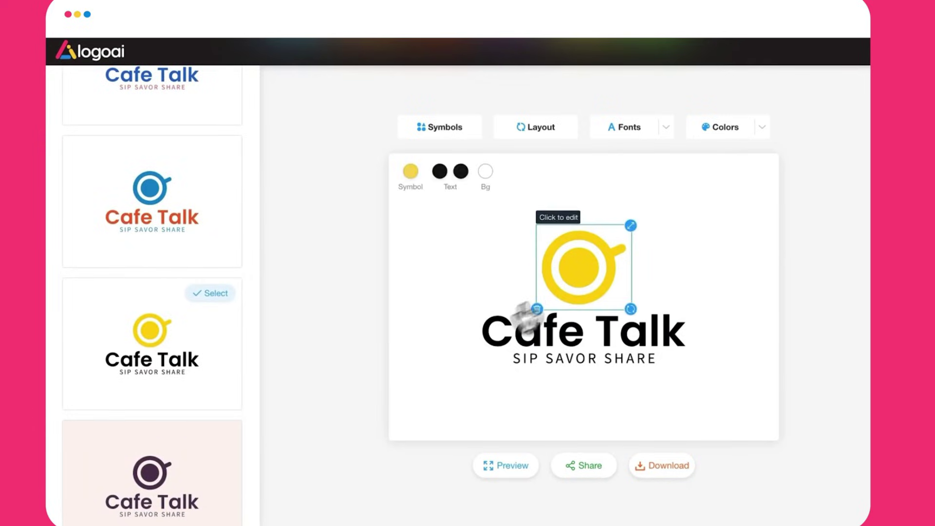
# Select the yellow cup symbol on the Cafe Talk canvas to open the Symbol panel.
pyautogui.click(585, 265)
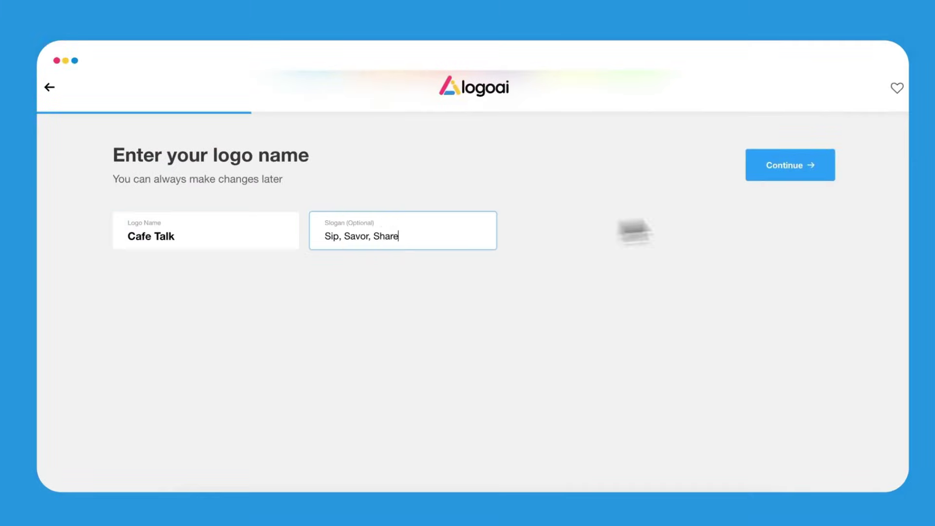
# Submit Cafe Talk with slogan 'Sip, Savor, Share', skipping industry and colour scheme choices.
pyautogui.click(790, 179)
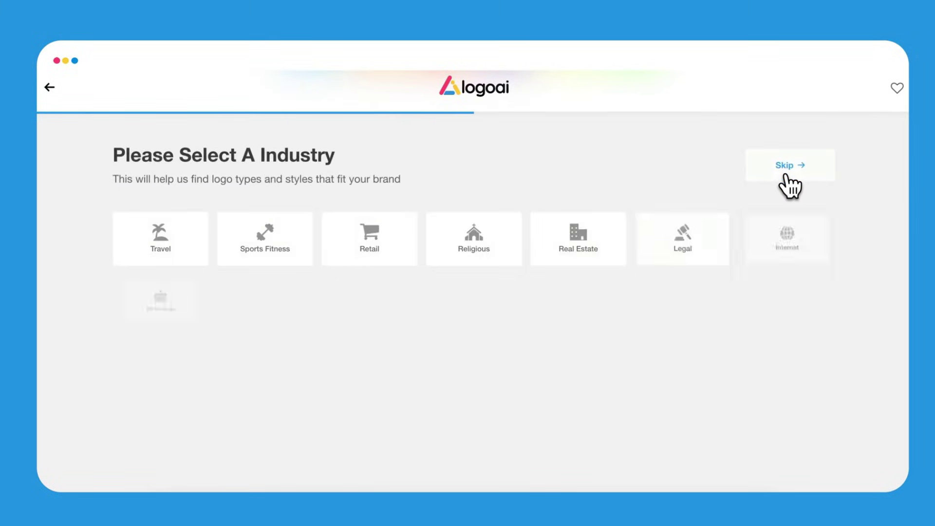
pyautogui.click(786, 176)
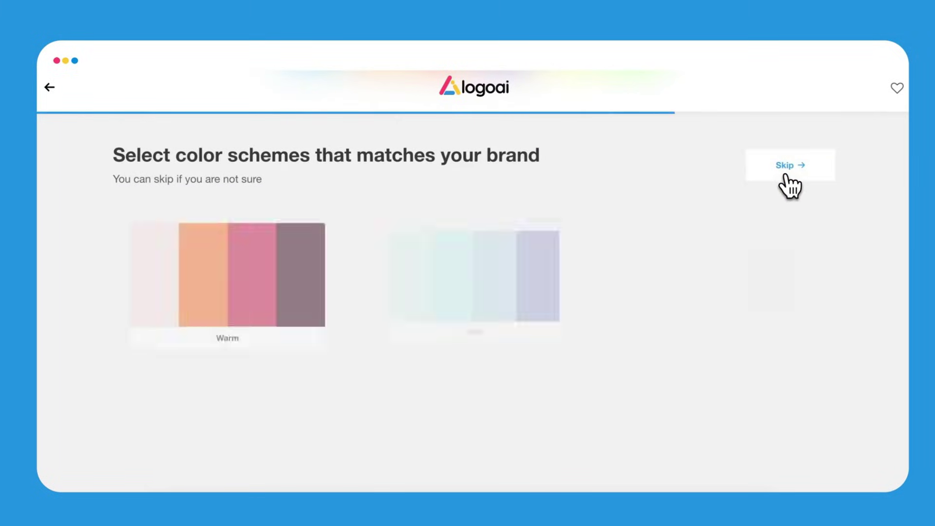
pyautogui.click(787, 176)
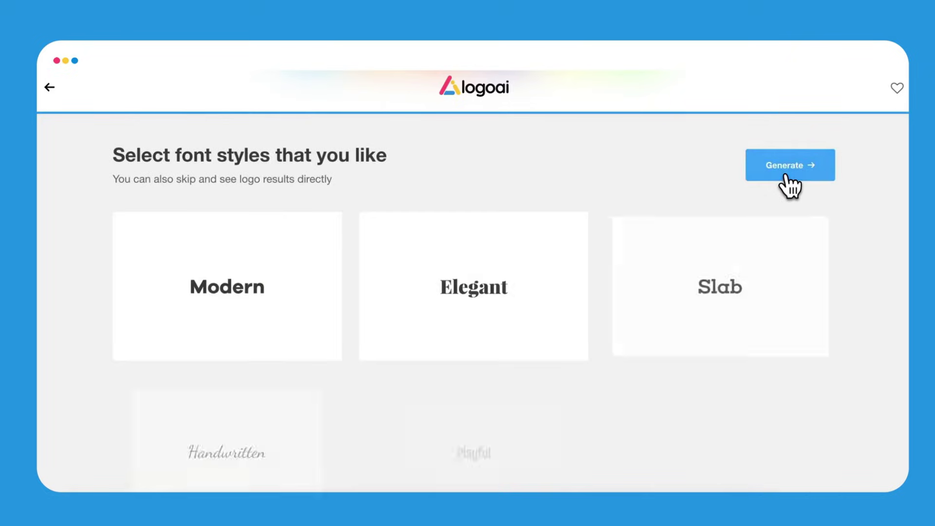
pyautogui.click(790, 175)
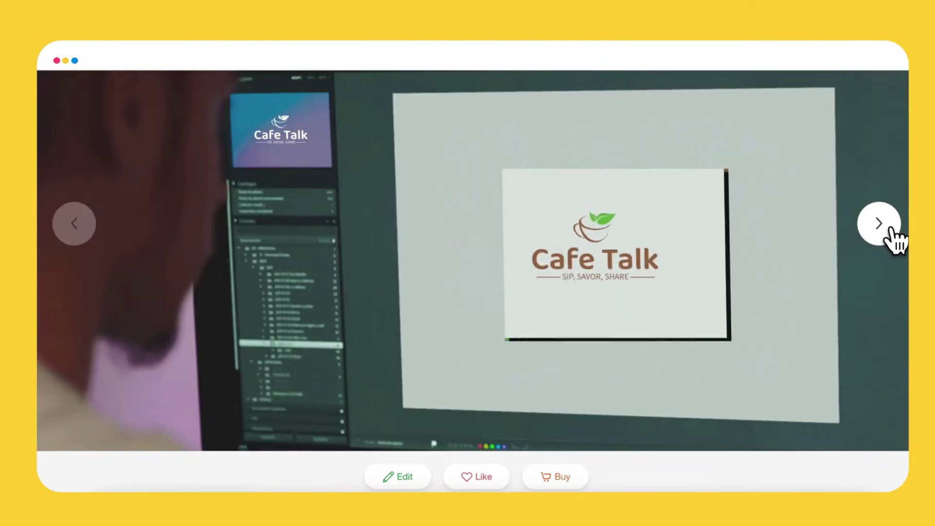
# Advance the carousel to the next Cafe Talk logo mockup.
pyautogui.click(891, 228)
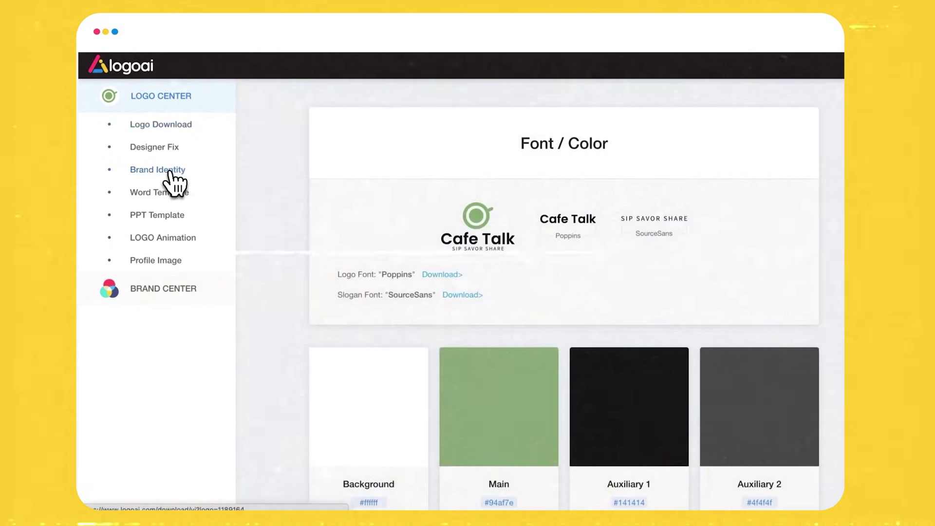
pyautogui.scroll(-5, 674, 293)
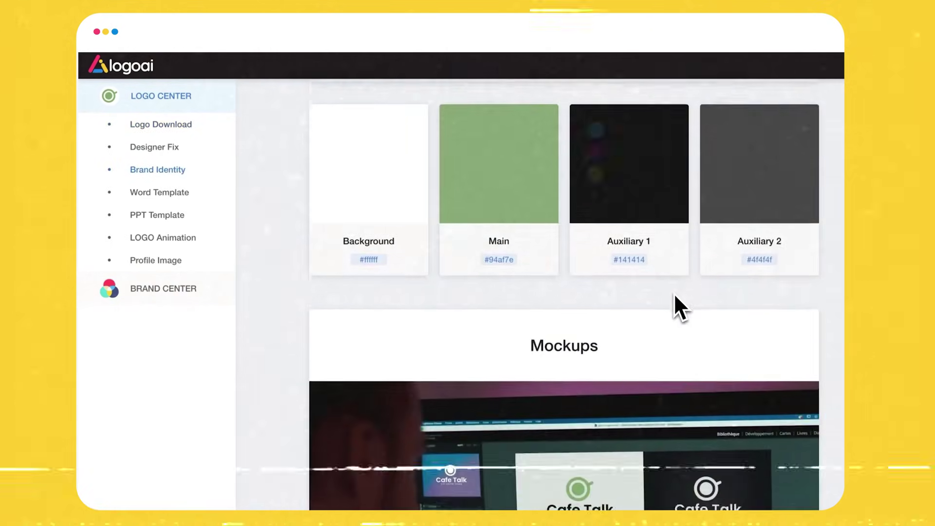
pyautogui.scroll(-3, 674, 293)
pyautogui.scroll(-3, 674, 294)
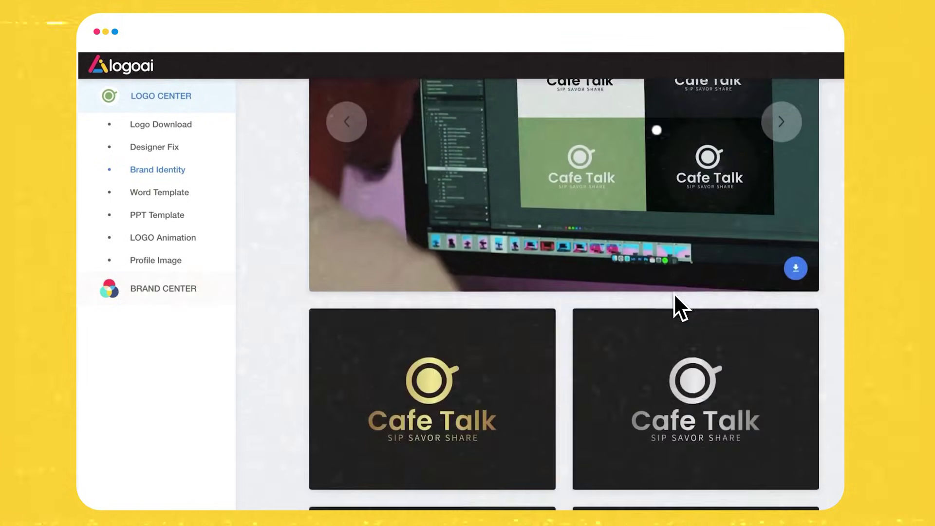
pyautogui.scroll(-3, 674, 293)
pyautogui.scroll(-2, 674, 293)
pyautogui.scroll(-2, 673, 293)
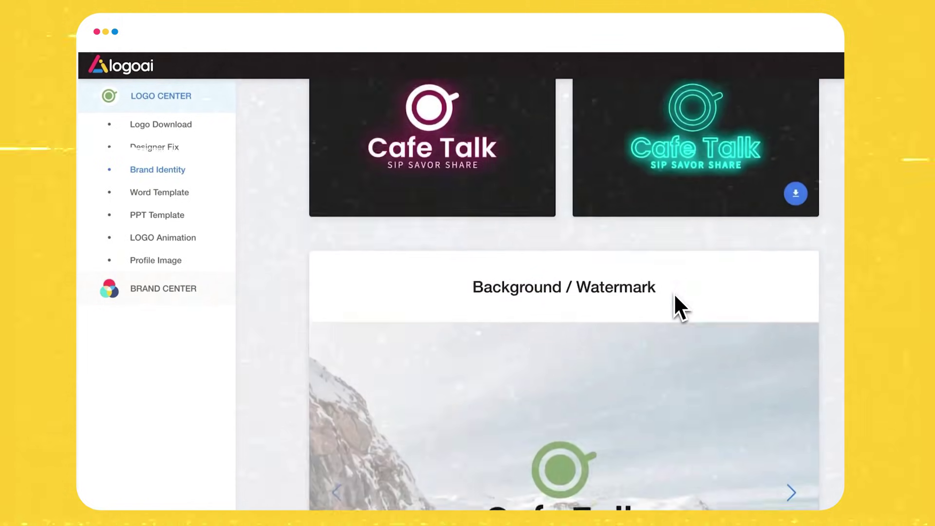
pyautogui.scroll(-4, 674, 293)
pyautogui.scroll(-3, 673, 295)
pyautogui.scroll(-2, 674, 294)
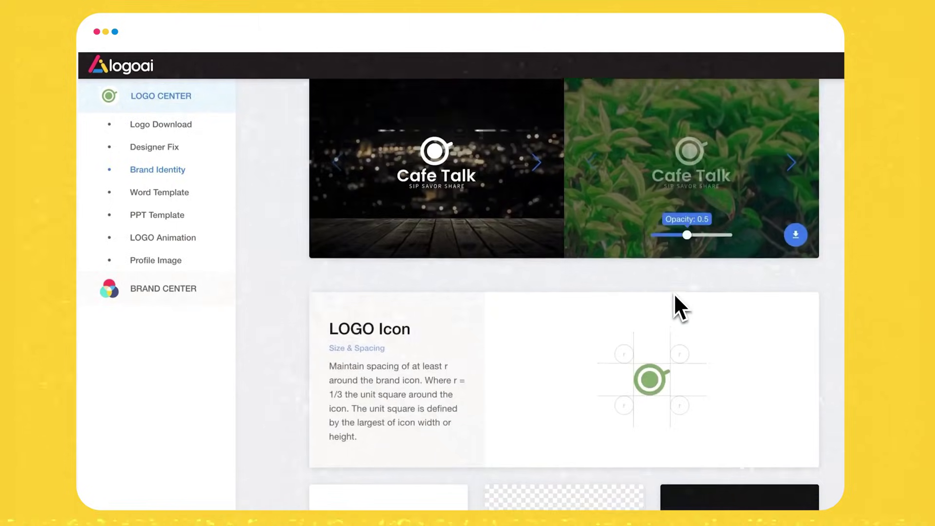
pyautogui.scroll(-3, 674, 293)
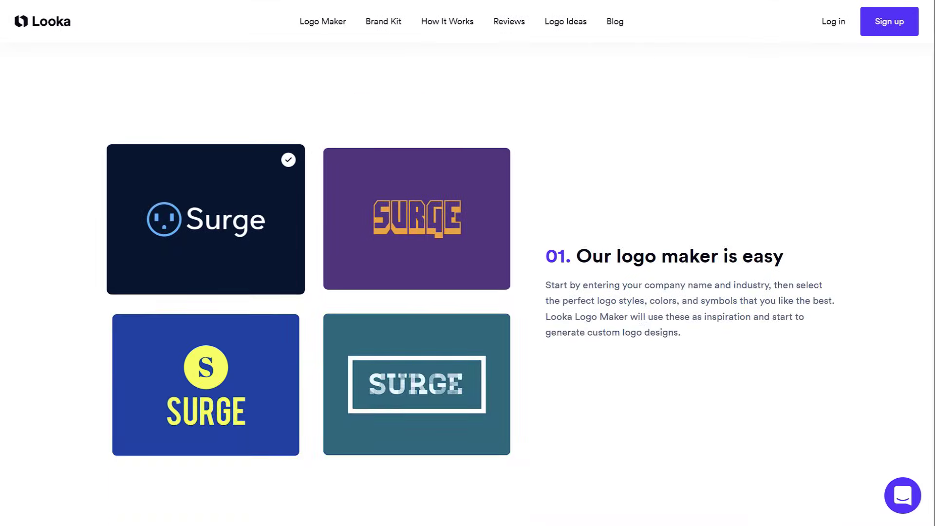
pyautogui.scroll(-1, 742, 460)
pyautogui.scroll(-3, 742, 461)
pyautogui.scroll(-2, 742, 462)
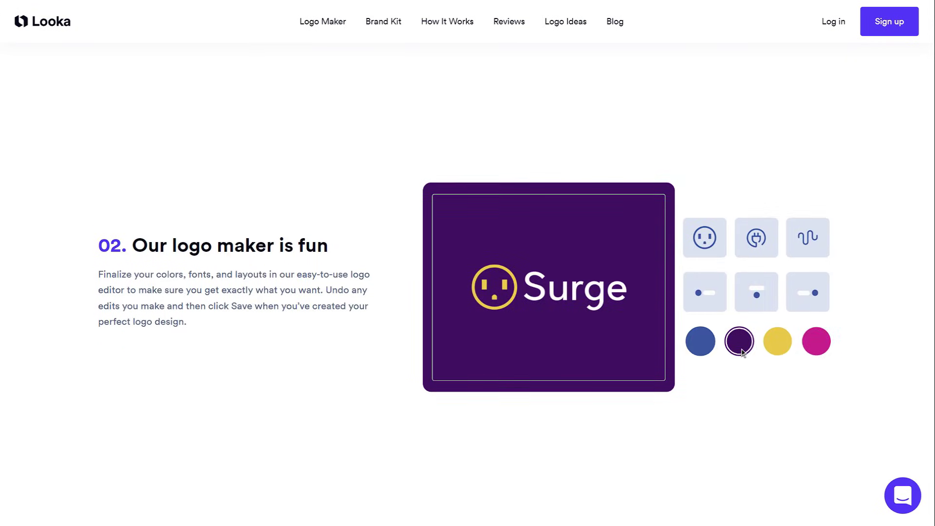
pyautogui.scroll(-3, 742, 352)
pyautogui.scroll(-3, 742, 352)
pyautogui.scroll(-1, 742, 352)
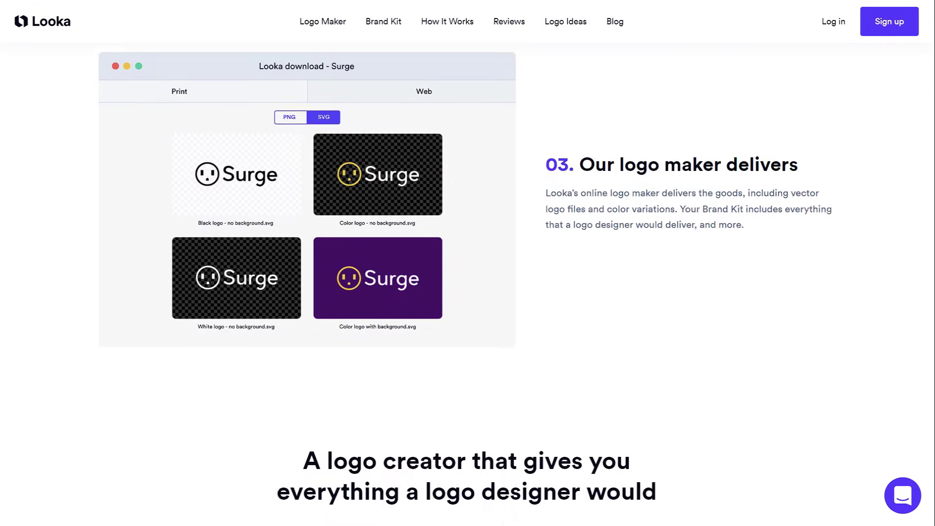
pyautogui.scroll(-3, 468, 293)
pyautogui.scroll(-3, 468, 292)
pyautogui.scroll(-5, 468, 293)
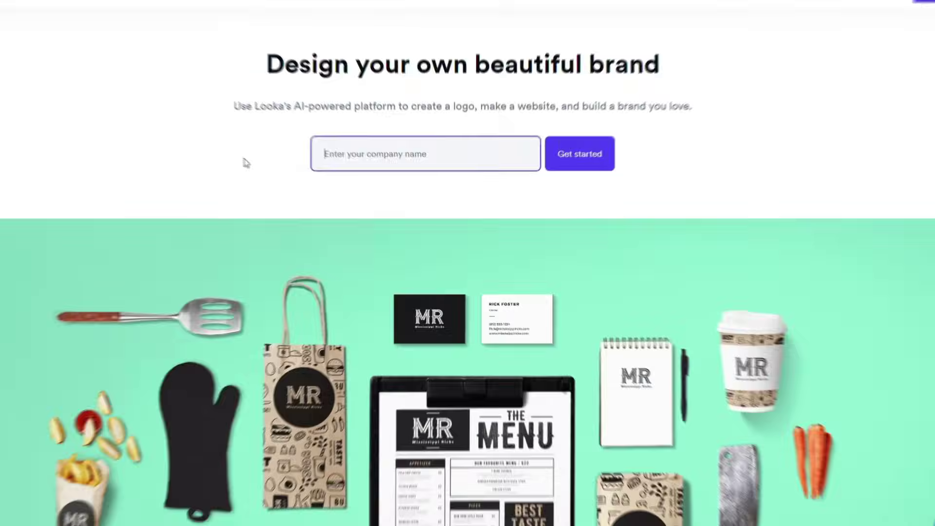
# Start Looka's logo wizard with Bakery Shop as the industry.
pyautogui.click(558, 171)
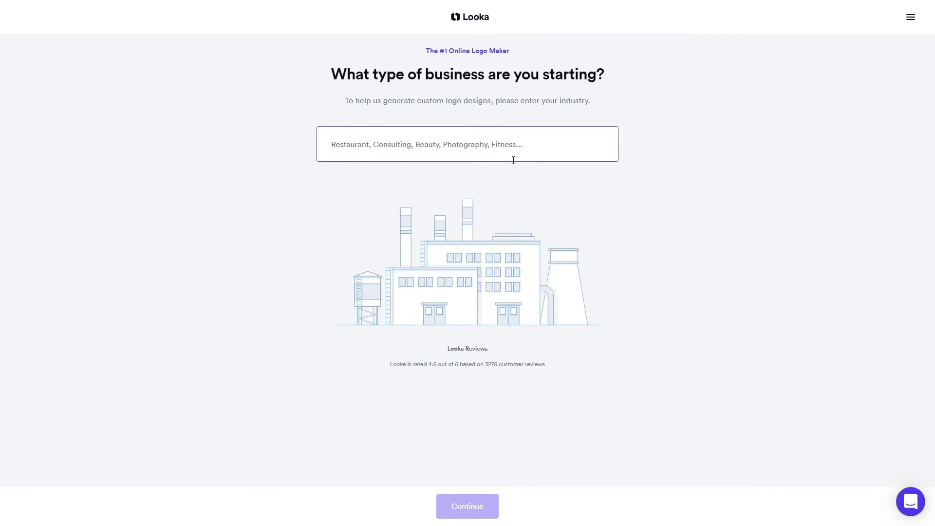
pyautogui.write('Bakery')
pyautogui.click(469, 180)
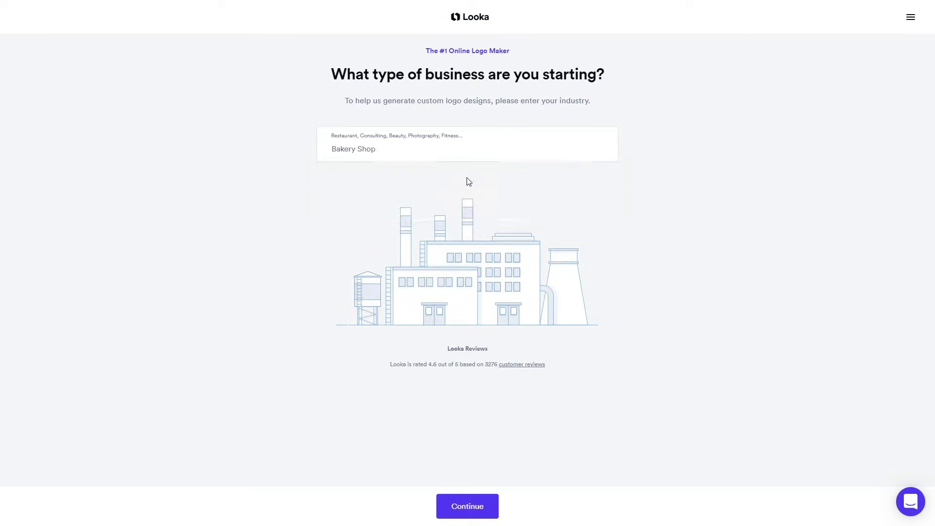
pyautogui.click(469, 503)
# Like the Red Olivio, Gooseberry, Clutch Coffee, Blindfold and Easy Bake logos.
pyautogui.click(343, 243)
pyautogui.scroll(-5, 361, 255)
pyautogui.click(417, 296)
pyautogui.click(478, 350)
pyautogui.scroll(-3, 478, 361)
pyautogui.scroll(-2, 479, 361)
pyautogui.click(656, 238)
pyautogui.scroll(-2, 682, 340)
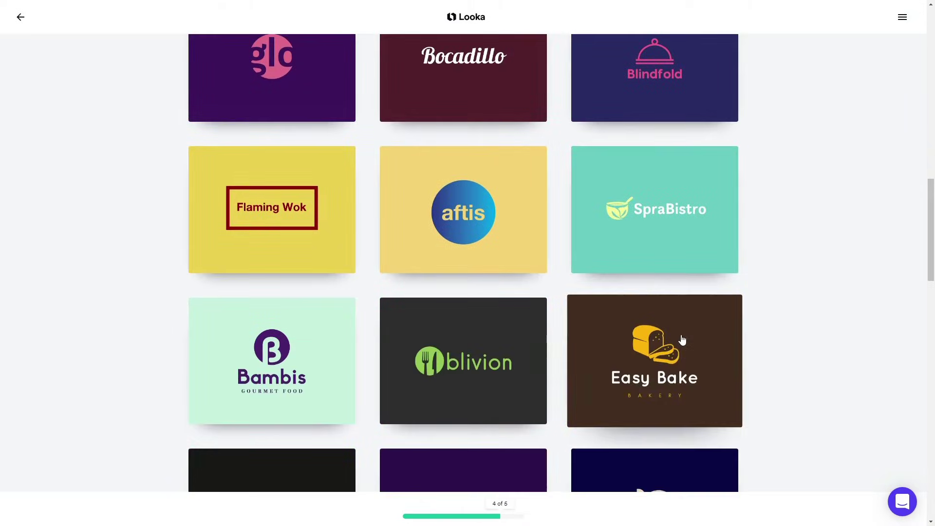
pyautogui.click(607, 364)
pyautogui.scroll(-3, 409, 351)
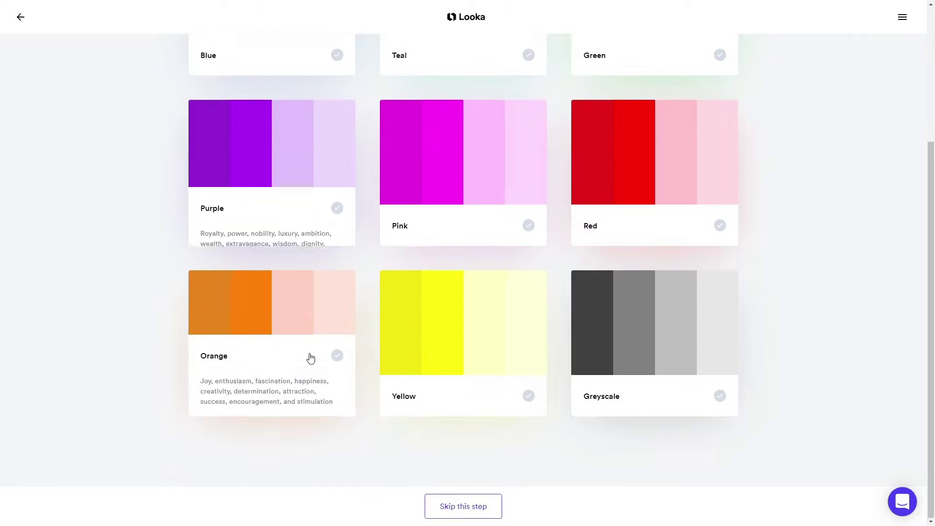
# Choose yellow as the colour and enter the name Butter with slogan Bakery.
pyautogui.click(487, 338)
pyautogui.click(468, 506)
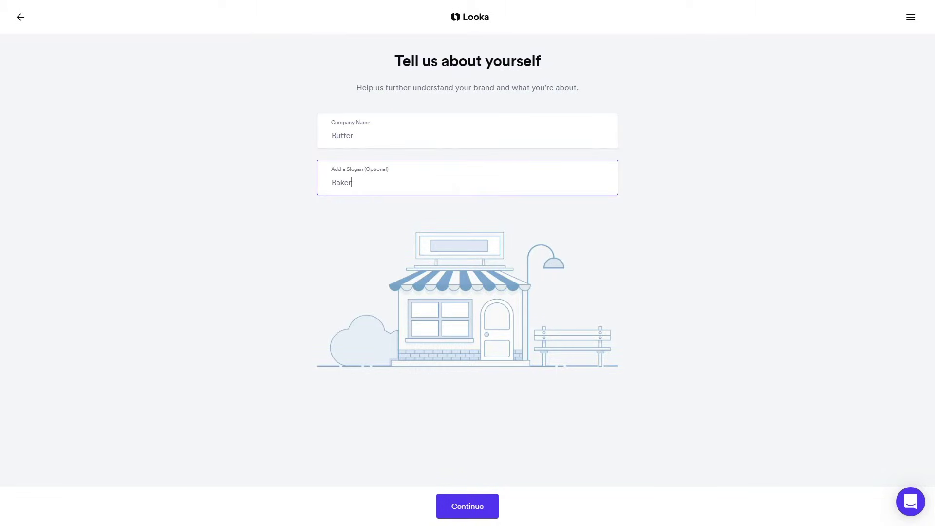
pyautogui.click(479, 506)
# Add Bakery-tag symbols, a patterned bread and a steaming pie, then search symbols for bread.
pyautogui.click(536, 340)
pyautogui.scroll(-5, 463, 349)
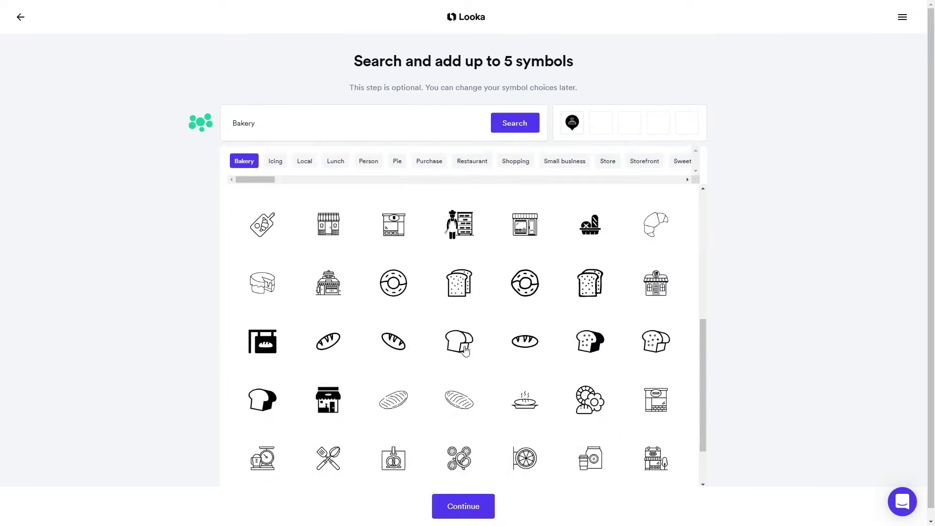
pyautogui.scroll(-3, 463, 351)
pyautogui.click(460, 358)
pyautogui.scroll(-3, 526, 366)
pyautogui.scroll(-2, 523, 366)
pyautogui.scroll(-1, 521, 363)
pyautogui.click(459, 352)
pyautogui.click(503, 133)
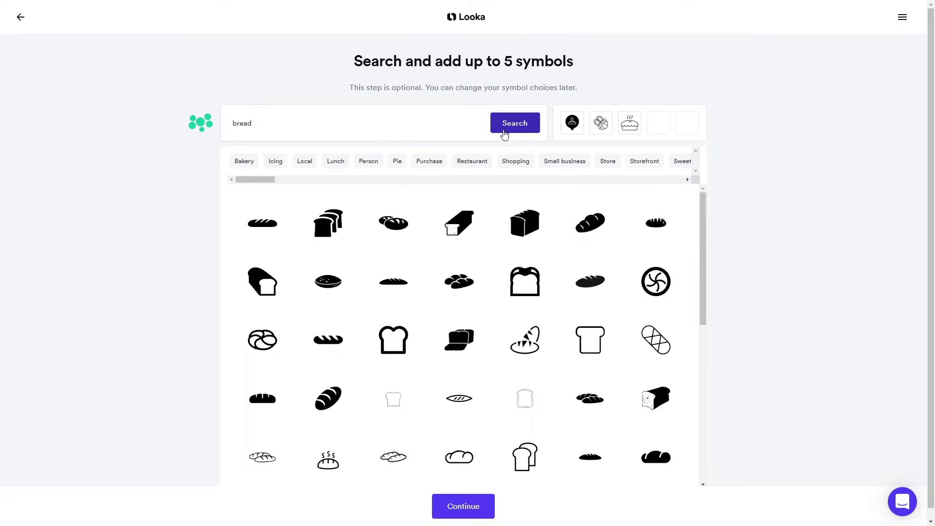
pyautogui.scroll(-3, 511, 363)
# Generate the logos, open the yellow Butter logo, and browse its background, symbol and name variations.
pyautogui.click(463, 507)
pyautogui.scroll(-5, 461, 409)
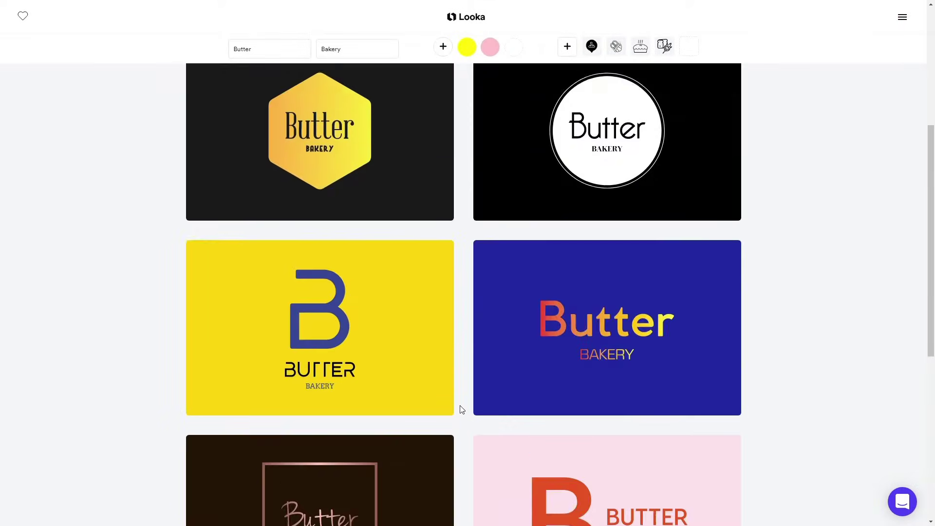
pyautogui.scroll(-5, 460, 409)
pyautogui.scroll(-2, 449, 442)
pyautogui.scroll(-2, 451, 444)
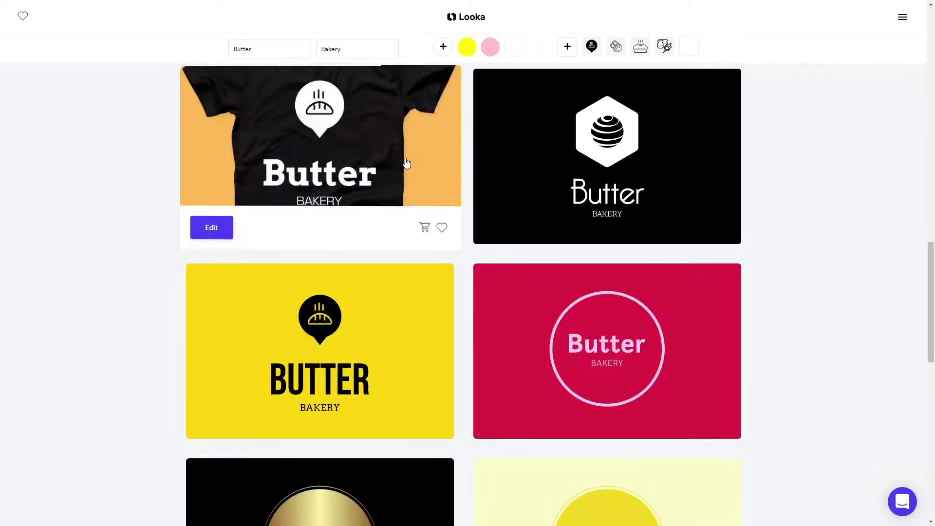
pyautogui.click(403, 164)
pyautogui.scroll(-5, 483, 311)
pyautogui.scroll(5, 483, 312)
pyautogui.click(81, 16)
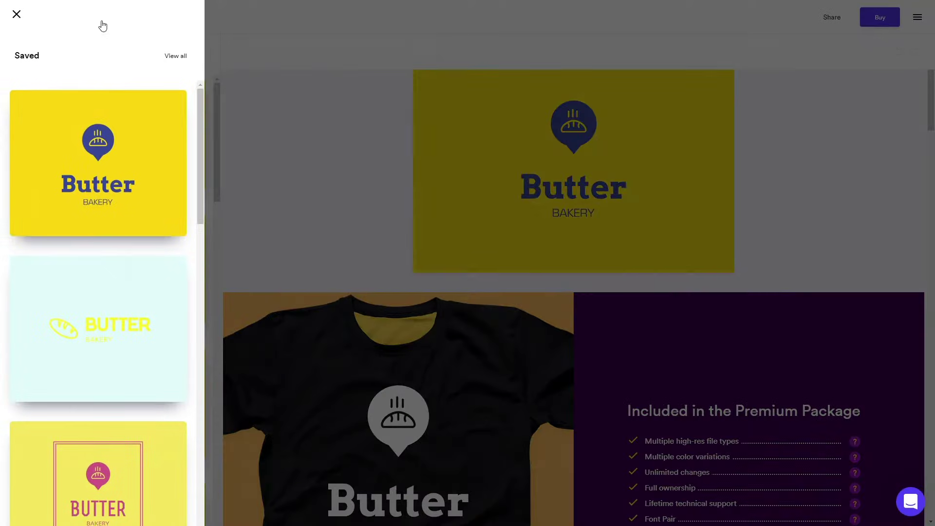
pyautogui.click(245, 172)
pyautogui.click(21, 84)
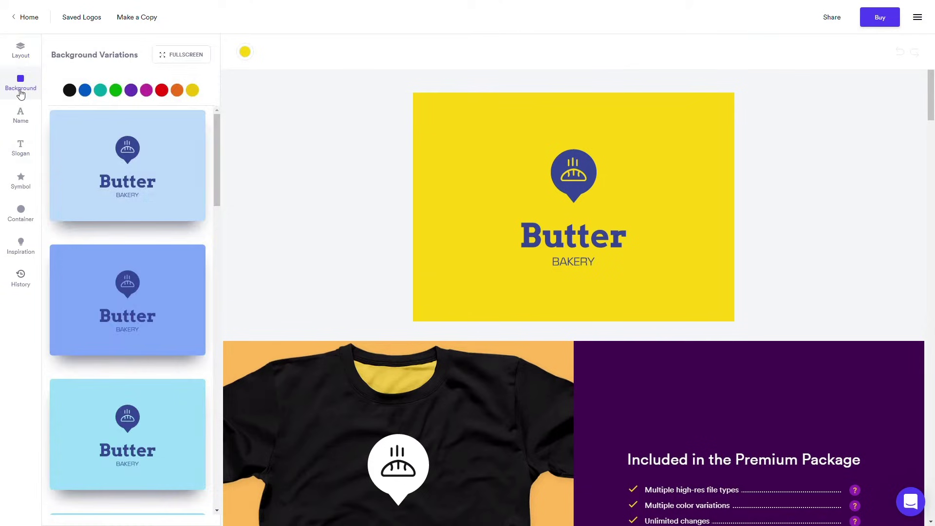
pyautogui.click(21, 179)
pyautogui.click(21, 116)
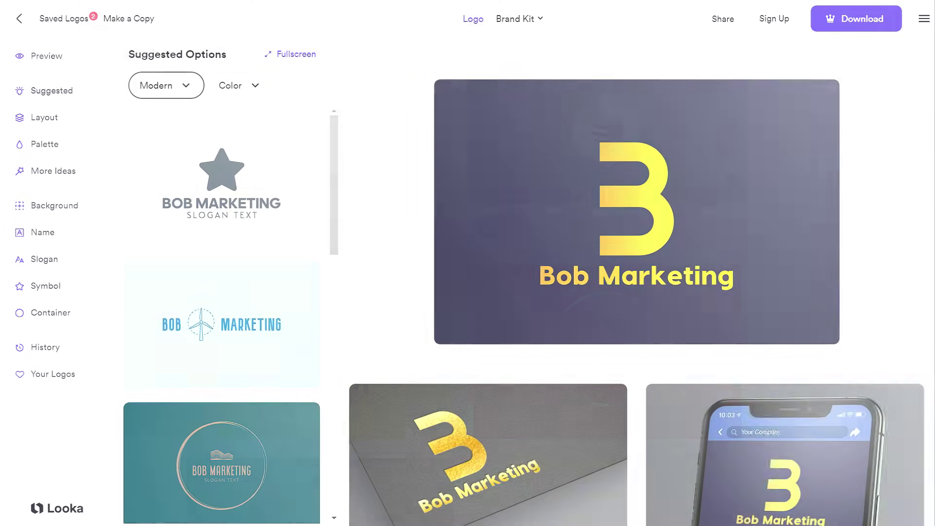
pyautogui.scroll(-3, 635, 292)
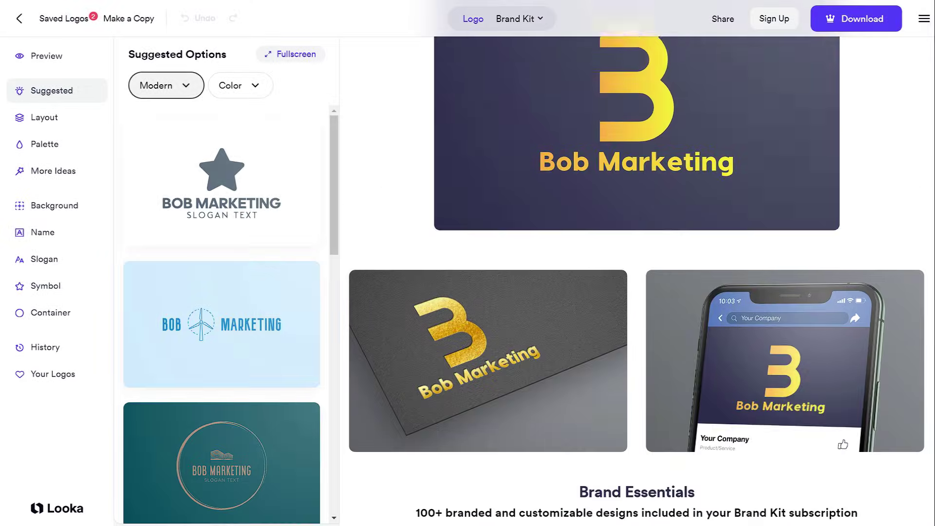
pyautogui.scroll(-2, 635, 292)
pyautogui.scroll(-2, 636, 292)
pyautogui.scroll(-1, 636, 292)
pyautogui.scroll(-1, 636, 292)
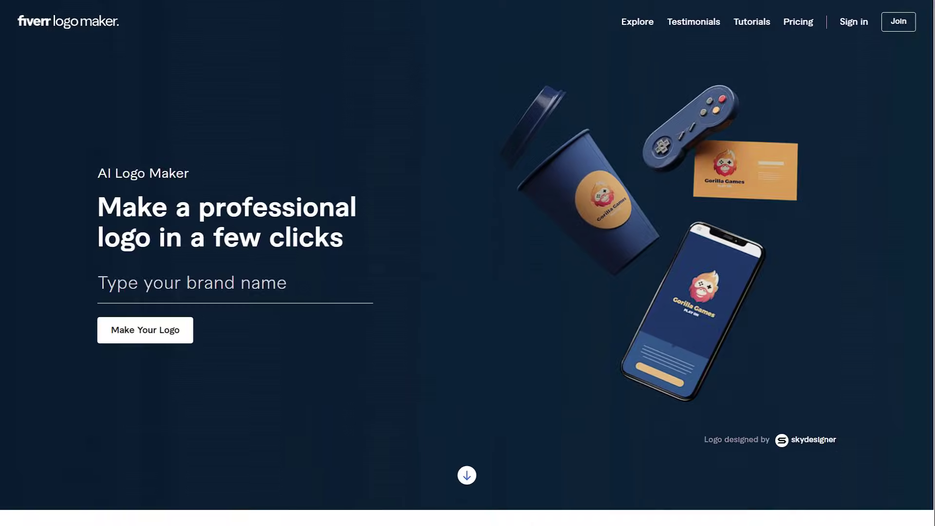
pyautogui.scroll(-2, 467, 263)
pyautogui.scroll(-4, 468, 263)
pyautogui.scroll(-2, 469, 264)
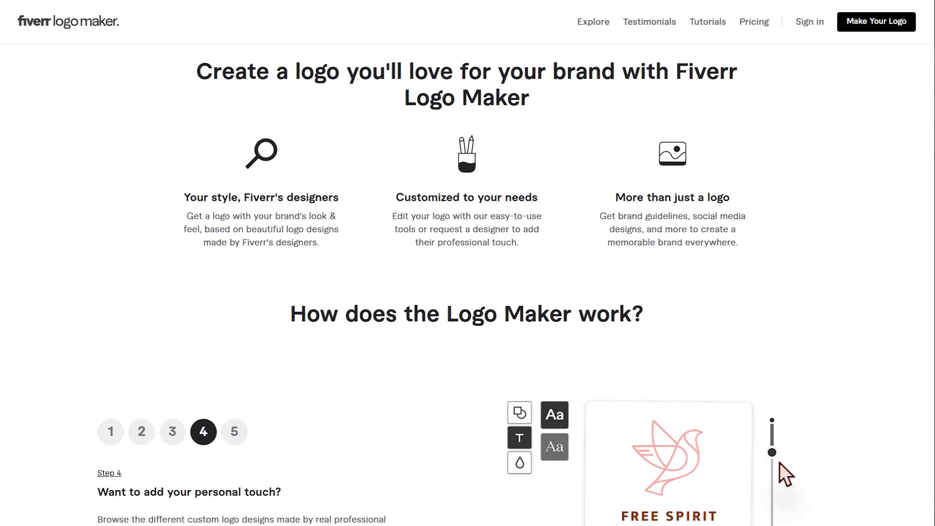
pyautogui.scroll(-1, 468, 263)
pyautogui.scroll(-3, 469, 263)
pyautogui.scroll(-1, 468, 264)
pyautogui.scroll(-5, 469, 263)
pyautogui.scroll(-3, 468, 263)
pyautogui.scroll(-3, 469, 263)
pyautogui.scroll(-5, 468, 264)
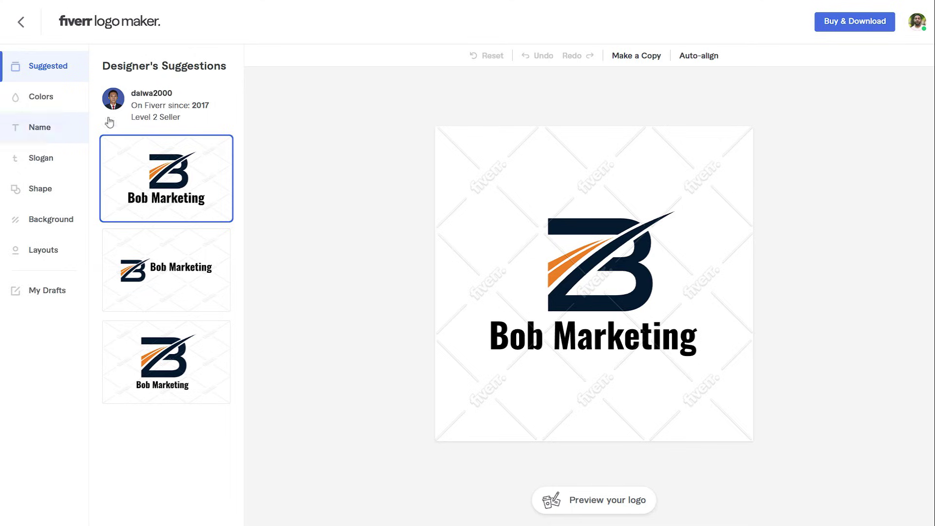
pyautogui.click(44, 106)
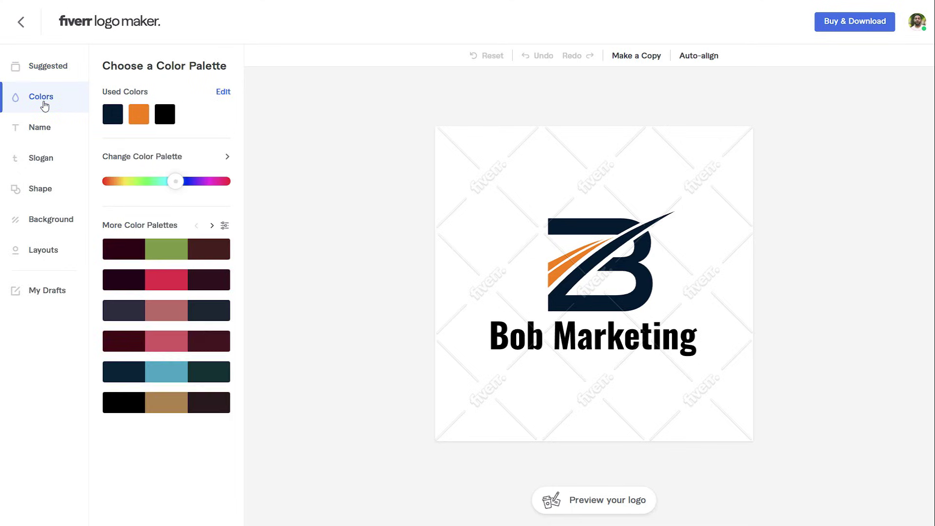
pyautogui.click(47, 135)
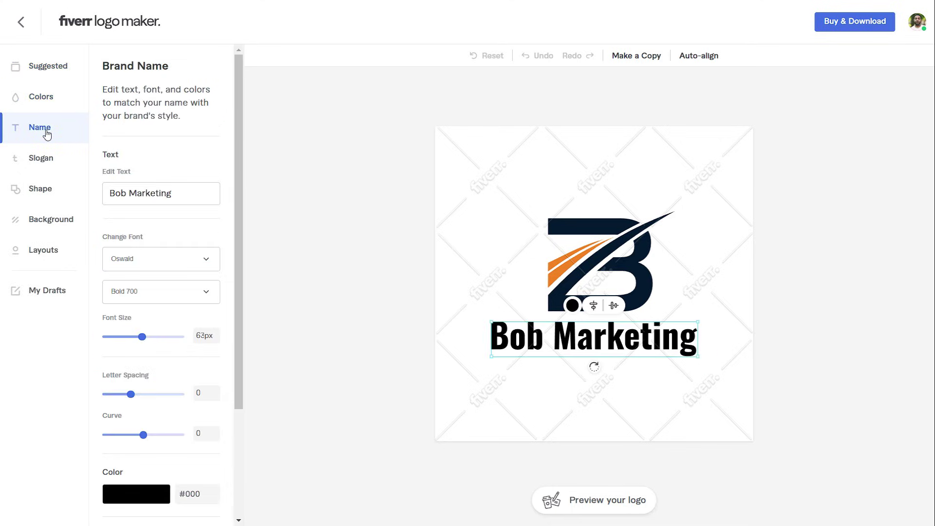
pyautogui.click(53, 164)
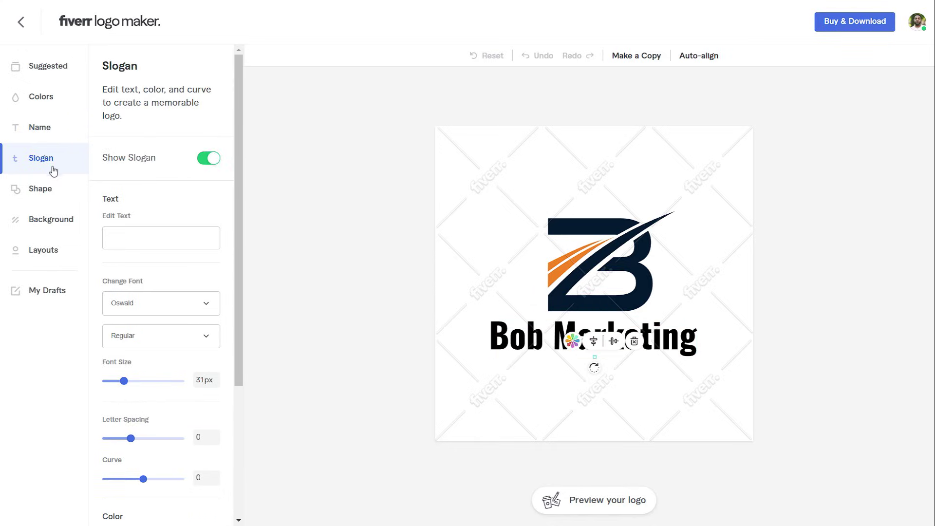
pyautogui.click(51, 191)
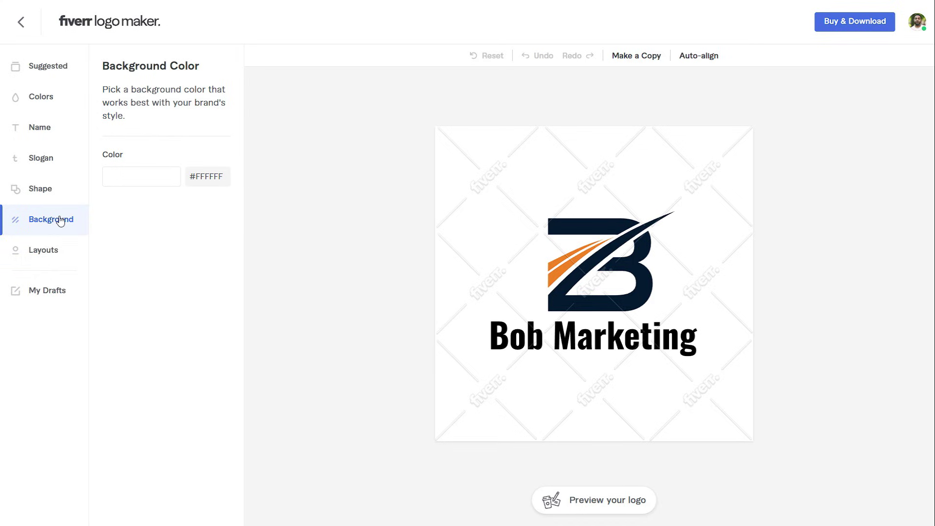
pyautogui.click(57, 252)
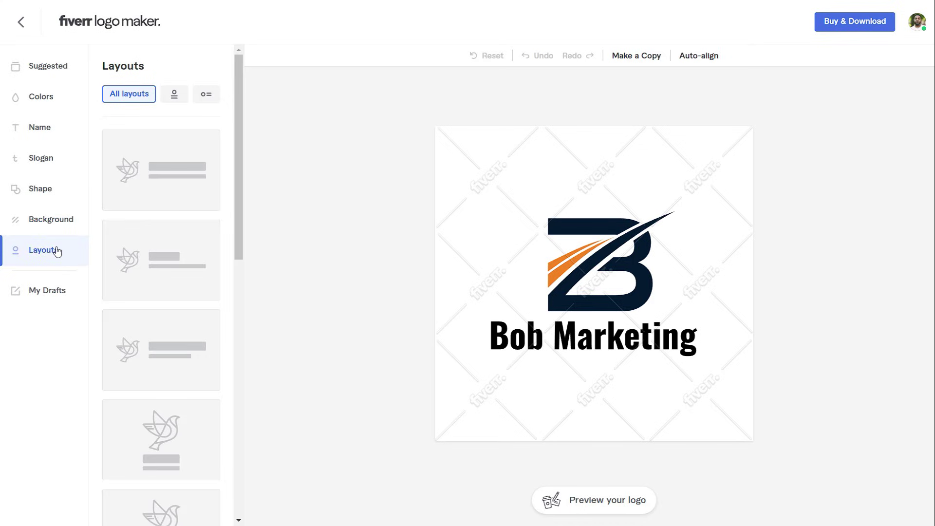
pyautogui.click(26, 72)
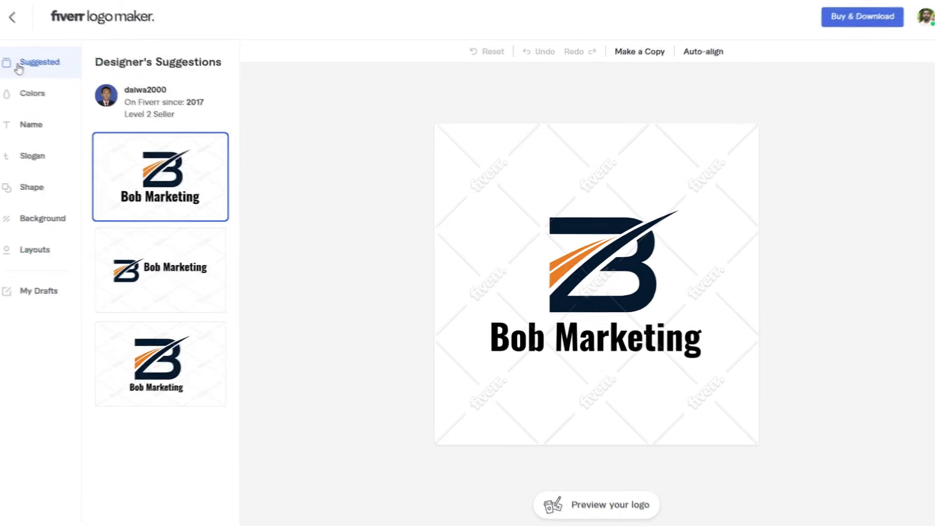